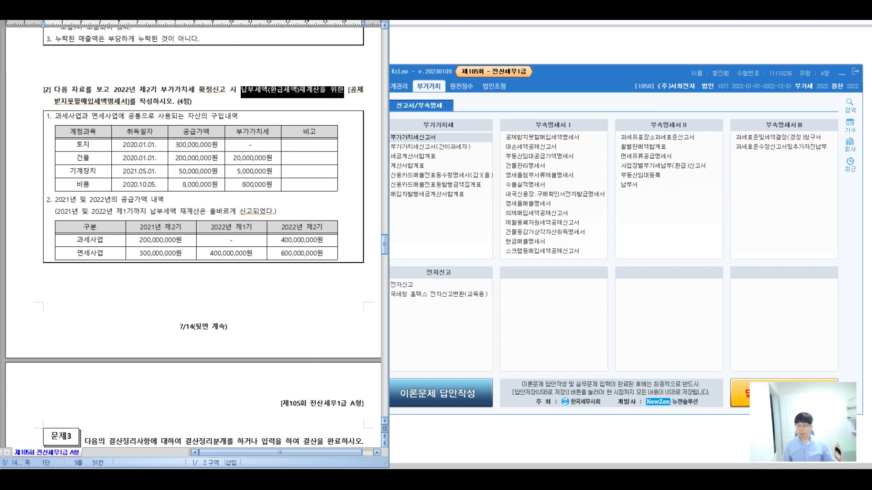
Step: Open the 공제받지못할매입세액명세서 form and show its 납부세액또는환급세액재계산 section
{"action": "key", "text": "alt+Tab"}
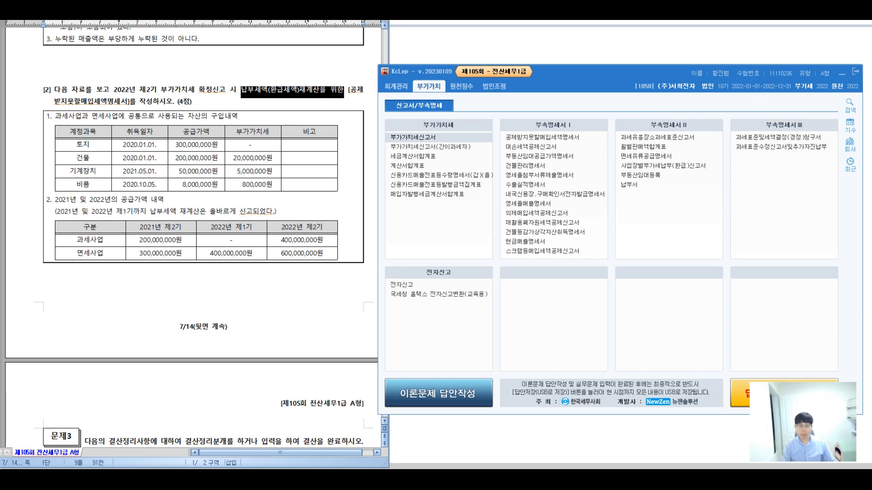
{"action": "left_click", "coordinate": [542, 137]}
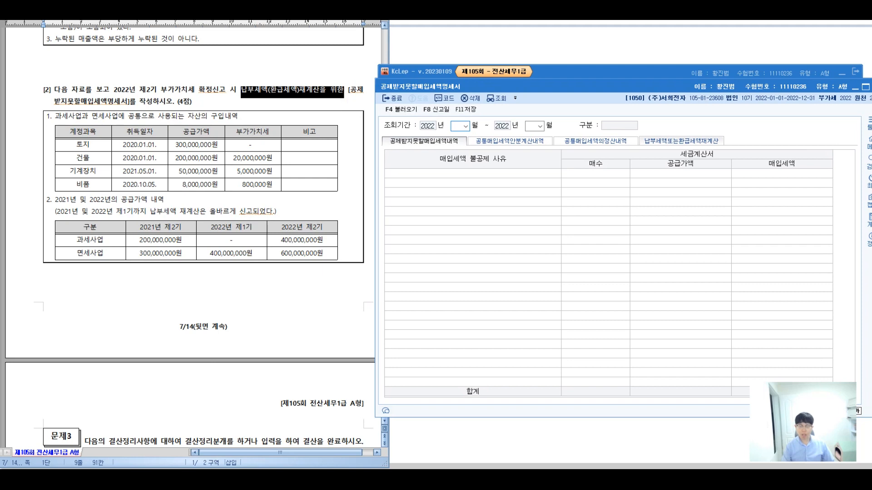
{"action": "left_click", "coordinate": [681, 141]}
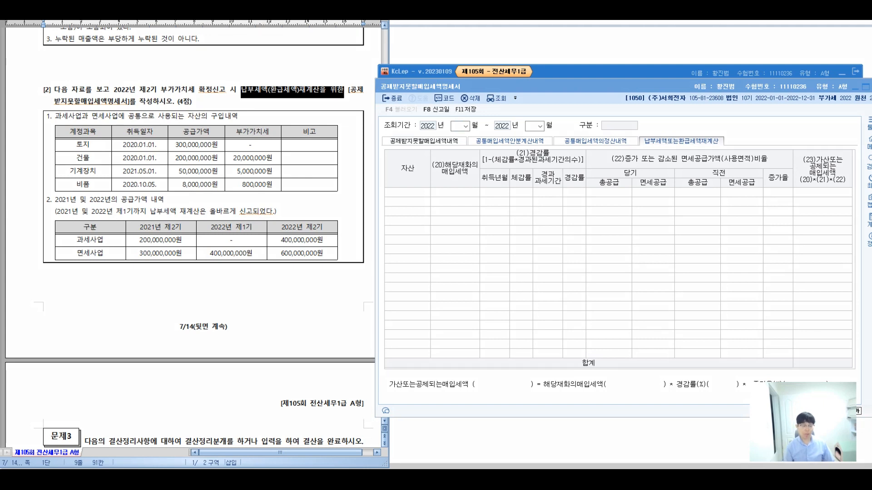
Step: Bracket the question's asset and supply data and handwrite a note on 취지 and 감가상각대상 자산 over the form
{"action": "left_click_drag", "start_coordinate": [352, 111], "coordinate": [347, 266]}
{"action": "left_click_drag", "start_coordinate": [392, 183], "coordinate": [444, 182]}
{"action": "mouse_move", "coordinate": [438, 172]}
{"action": "left_mouse_down"}
{"action": "mouse_move", "coordinate": [442, 193]}
{"action": "mouse_move", "coordinate": [439, 182]}
{"action": "left_mouse_up"}
{"action": "left_click_drag", "start_coordinate": [481, 167], "coordinate": [473, 186]}
{"action": "left_click_drag", "start_coordinate": [482, 177], "coordinate": [483, 192]}
{"action": "mouse_move", "coordinate": [490, 167]}
{"action": "left_mouse_down"}
{"action": "mouse_move", "coordinate": [492, 198]}
{"action": "mouse_move", "coordinate": [501, 187]}
{"action": "left_mouse_up"}
{"action": "mouse_move", "coordinate": [510, 168]}
{"action": "left_mouse_down"}
{"action": "mouse_move", "coordinate": [513, 195]}
{"action": "mouse_move", "coordinate": [562, 180]}
{"action": "left_mouse_up"}
{"action": "left_click_drag", "start_coordinate": [548, 190], "coordinate": [573, 191]}
{"action": "left_click_drag", "start_coordinate": [572, 182], "coordinate": [591, 186]}
{"action": "left_click_drag", "start_coordinate": [594, 176], "coordinate": [602, 188]}
{"action": "left_click_drag", "start_coordinate": [606, 170], "coordinate": [610, 201]}
{"action": "left_click_drag", "start_coordinate": [618, 172], "coordinate": [636, 190]}
{"action": "left_click_drag", "start_coordinate": [636, 176], "coordinate": [651, 184]}
{"action": "mouse_move", "coordinate": [643, 188]}
{"action": "left_mouse_down"}
{"action": "mouse_move", "coordinate": [679, 187]}
{"action": "mouse_move", "coordinate": [684, 195]}
{"action": "left_mouse_up"}
{"action": "left_click_drag", "start_coordinate": [678, 178], "coordinate": [700, 183]}
{"action": "left_click_drag", "start_coordinate": [693, 188], "coordinate": [708, 195]}
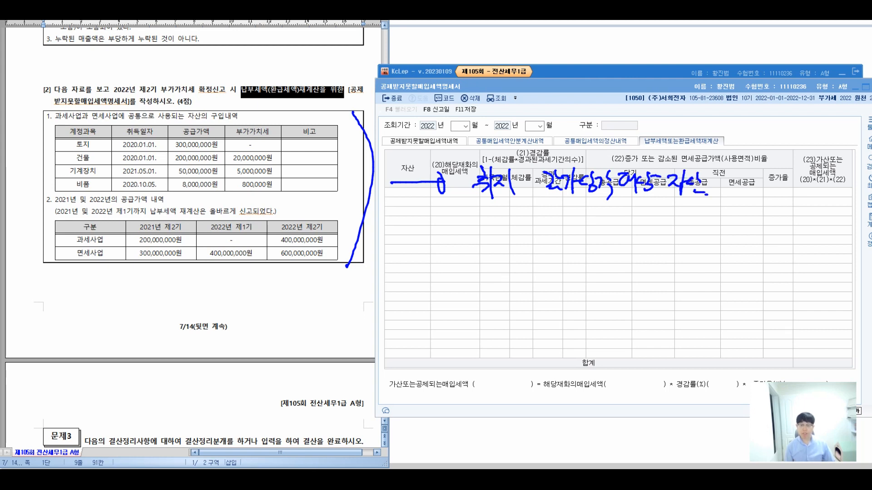
Step: Handwrite an underlined 공통매입세액 정산 note with an arrow to the purchase of 기계, 건물 and 비품
{"action": "left_click_drag", "start_coordinate": [398, 212], "coordinate": [411, 223]}
{"action": "mouse_move", "coordinate": [387, 233]}
{"action": "left_mouse_down"}
{"action": "mouse_move", "coordinate": [411, 230]}
{"action": "mouse_move", "coordinate": [407, 245]}
{"action": "left_mouse_up"}
{"action": "mouse_move", "coordinate": [412, 217]}
{"action": "left_mouse_down"}
{"action": "mouse_move", "coordinate": [424, 220]}
{"action": "mouse_move", "coordinate": [423, 243]}
{"action": "left_mouse_up"}
{"action": "mouse_move", "coordinate": [425, 221]}
{"action": "left_mouse_down"}
{"action": "mouse_move", "coordinate": [426, 239]}
{"action": "mouse_move", "coordinate": [436, 229]}
{"action": "left_mouse_up"}
{"action": "mouse_move", "coordinate": [434, 220]}
{"action": "left_mouse_down"}
{"action": "mouse_move", "coordinate": [446, 245]}
{"action": "mouse_move", "coordinate": [448, 230]}
{"action": "left_mouse_up"}
{"action": "left_click_drag", "start_coordinate": [453, 213], "coordinate": [460, 241]}
{"action": "left_click_drag", "start_coordinate": [459, 220], "coordinate": [476, 240]}
{"action": "mouse_move", "coordinate": [476, 220]}
{"action": "left_mouse_down"}
{"action": "mouse_move", "coordinate": [482, 246]}
{"action": "mouse_move", "coordinate": [495, 233]}
{"action": "left_mouse_up"}
{"action": "left_click_drag", "start_coordinate": [495, 219], "coordinate": [500, 258]}
{"action": "mouse_move", "coordinate": [521, 221]}
{"action": "left_mouse_down"}
{"action": "mouse_move", "coordinate": [541, 245]}
{"action": "mouse_move", "coordinate": [566, 244]}
{"action": "left_mouse_up"}
{"action": "mouse_move", "coordinate": [385, 258]}
{"action": "left_mouse_down"}
{"action": "mouse_move", "coordinate": [574, 256]}
{"action": "mouse_move", "coordinate": [640, 231]}
{"action": "mouse_move", "coordinate": [631, 241]}
{"action": "mouse_move", "coordinate": [668, 233]}
{"action": "mouse_move", "coordinate": [678, 244]}
{"action": "mouse_move", "coordinate": [694, 231]}
{"action": "mouse_move", "coordinate": [699, 246]}
{"action": "left_mouse_up"}
{"action": "mouse_move", "coordinate": [661, 247]}
{"action": "left_mouse_down"}
{"action": "mouse_move", "coordinate": [679, 264]}
{"action": "mouse_move", "coordinate": [693, 255]}
{"action": "mouse_move", "coordinate": [702, 269]}
{"action": "left_mouse_up"}
{"action": "left_click_drag", "start_coordinate": [668, 273], "coordinate": [683, 294]}
{"action": "mouse_move", "coordinate": [687, 271]}
{"action": "left_mouse_down"}
{"action": "mouse_move", "coordinate": [689, 298]}
{"action": "mouse_move", "coordinate": [703, 280]}
{"action": "mouse_move", "coordinate": [710, 294]}
{"action": "left_mouse_up"}
{"action": "left_click_drag", "start_coordinate": [712, 239], "coordinate": [725, 249]}
{"action": "mouse_move", "coordinate": [709, 254]}
{"action": "left_mouse_down"}
{"action": "mouse_move", "coordinate": [730, 267]}
{"action": "mouse_move", "coordinate": [748, 252]}
{"action": "left_mouse_up"}
{"action": "left_click_drag", "start_coordinate": [735, 255], "coordinate": [761, 251]}
{"action": "mouse_move", "coordinate": [748, 255]}
{"action": "left_mouse_down"}
{"action": "mouse_move", "coordinate": [748, 264]}
{"action": "mouse_move", "coordinate": [761, 246]}
{"action": "left_mouse_up"}
{"action": "left_click_drag", "start_coordinate": [772, 240], "coordinate": [763, 266]}
{"action": "left_click_drag", "start_coordinate": [772, 253], "coordinate": [775, 261]}
Step: Handwrite 감가상각, circle it, and branch it into 과세 and 면세
{"action": "left_click_drag", "start_coordinate": [777, 199], "coordinate": [798, 216]}
{"action": "left_click_drag", "start_coordinate": [785, 215], "coordinate": [805, 220]}
{"action": "mouse_move", "coordinate": [807, 199]}
{"action": "left_mouse_down"}
{"action": "mouse_move", "coordinate": [819, 217]}
{"action": "mouse_move", "coordinate": [827, 213]}
{"action": "left_mouse_up"}
{"action": "left_click_drag", "start_coordinate": [826, 200], "coordinate": [839, 218]}
{"action": "left_click_drag", "start_coordinate": [842, 200], "coordinate": [844, 231]}
{"action": "mouse_move", "coordinate": [817, 180]}
{"action": "left_mouse_down"}
{"action": "mouse_move", "coordinate": [856, 227]}
{"action": "mouse_move", "coordinate": [834, 248]}
{"action": "left_mouse_up"}
{"action": "mouse_move", "coordinate": [813, 238]}
{"action": "left_mouse_down"}
{"action": "mouse_move", "coordinate": [811, 274]}
{"action": "mouse_move", "coordinate": [776, 296]}
{"action": "left_mouse_up"}
{"action": "mouse_move", "coordinate": [790, 280]}
{"action": "left_mouse_down"}
{"action": "mouse_move", "coordinate": [794, 299]}
{"action": "mouse_move", "coordinate": [811, 293]}
{"action": "left_mouse_up"}
{"action": "left_click_drag", "start_coordinate": [815, 281], "coordinate": [821, 298]}
{"action": "left_click_drag", "start_coordinate": [835, 249], "coordinate": [854, 276]}
{"action": "mouse_move", "coordinate": [829, 288]}
{"action": "left_mouse_down"}
{"action": "mouse_move", "coordinate": [835, 304]}
{"action": "mouse_move", "coordinate": [847, 300]}
{"action": "left_mouse_up"}
{"action": "left_click_drag", "start_coordinate": [844, 289], "coordinate": [856, 306]}
{"action": "mouse_move", "coordinate": [854, 288]}
{"action": "left_mouse_down"}
{"action": "mouse_move", "coordinate": [866, 300]}
{"action": "mouse_move", "coordinate": [869, 336]}
{"action": "left_mouse_up"}
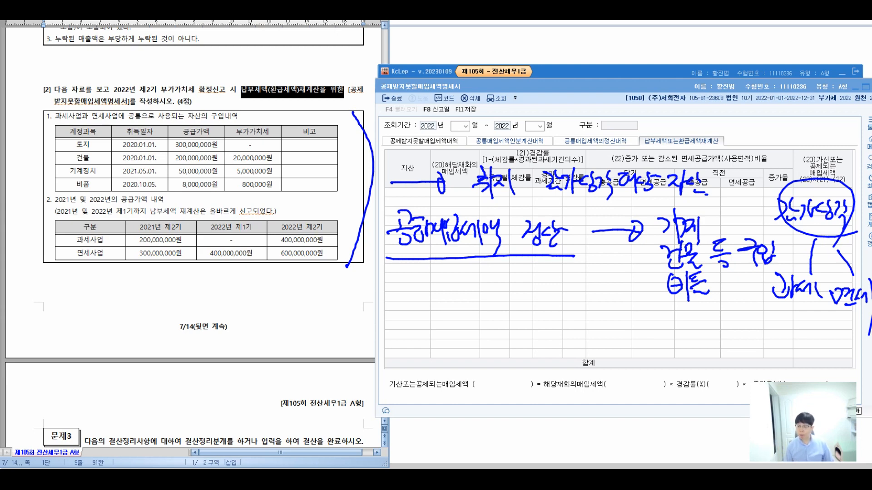
Step: Draw a line up from the circled 감가상각 and handwrite two equations for the 과세 and 면세 expense cases
{"action": "left_click_drag", "start_coordinate": [801, 169], "coordinate": [766, 113]}
{"action": "mouse_move", "coordinate": [771, 101]}
{"action": "left_mouse_down"}
{"action": "mouse_move", "coordinate": [761, 108]}
{"action": "mouse_move", "coordinate": [762, 101]}
{"action": "left_mouse_up"}
{"action": "mouse_move", "coordinate": [605, 74]}
{"action": "left_mouse_down"}
{"action": "mouse_move", "coordinate": [633, 75]}
{"action": "mouse_move", "coordinate": [628, 84]}
{"action": "left_mouse_up"}
{"action": "left_click_drag", "start_coordinate": [634, 72], "coordinate": [631, 83]}
{"action": "mouse_move", "coordinate": [629, 83]}
{"action": "left_mouse_down"}
{"action": "mouse_move", "coordinate": [693, 84]}
{"action": "mouse_move", "coordinate": [697, 100]}
{"action": "mouse_move", "coordinate": [732, 77]}
{"action": "left_mouse_up"}
{"action": "left_click_drag", "start_coordinate": [713, 88], "coordinate": [754, 93]}
{"action": "left_click_drag", "start_coordinate": [749, 79], "coordinate": [763, 90]}
{"action": "left_click_drag", "start_coordinate": [765, 74], "coordinate": [772, 105]}
{"action": "mouse_move", "coordinate": [778, 72]}
{"action": "left_mouse_down"}
{"action": "mouse_move", "coordinate": [792, 71]}
{"action": "mouse_move", "coordinate": [809, 97]}
{"action": "left_mouse_up"}
{"action": "mouse_move", "coordinate": [665, 112]}
{"action": "left_mouse_down"}
{"action": "mouse_move", "coordinate": [677, 131]}
{"action": "mouse_move", "coordinate": [703, 116]}
{"action": "mouse_move", "coordinate": [704, 126]}
{"action": "left_mouse_up"}
{"action": "mouse_move", "coordinate": [711, 107]}
{"action": "left_mouse_down"}
{"action": "mouse_move", "coordinate": [711, 139]}
{"action": "mouse_move", "coordinate": [729, 120]}
{"action": "left_mouse_up"}
{"action": "left_click_drag", "start_coordinate": [726, 127], "coordinate": [736, 127]}
{"action": "left_click_drag", "start_coordinate": [742, 116], "coordinate": [780, 144]}
{"action": "left_click_drag", "start_coordinate": [784, 112], "coordinate": [797, 119]}
{"action": "left_click_drag", "start_coordinate": [784, 119], "coordinate": [792, 134]}
{"action": "mouse_move", "coordinate": [797, 117]}
{"action": "left_mouse_down"}
{"action": "mouse_move", "coordinate": [804, 129]}
{"action": "mouse_move", "coordinate": [822, 132]}
{"action": "left_mouse_up"}
{"action": "left_click_drag", "start_coordinate": [823, 90], "coordinate": [834, 131]}
{"action": "left_click", "coordinate": [837, 140]}
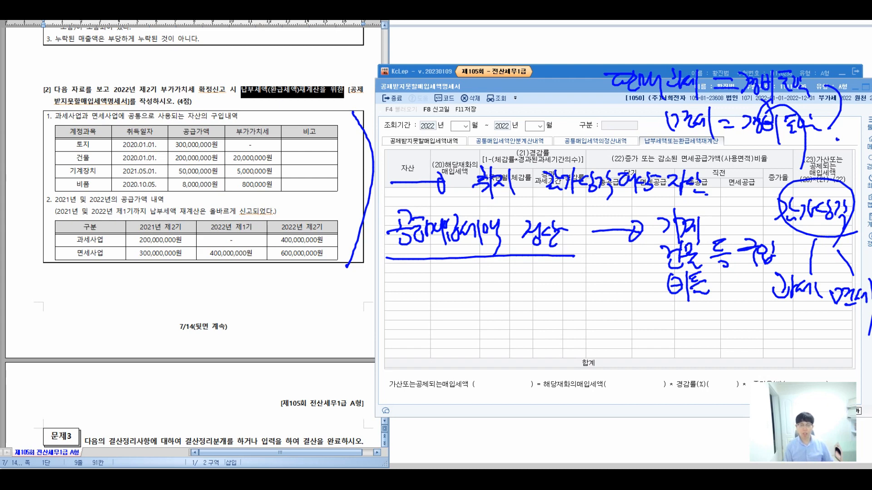
Step: Handwrite point ① stating that the recalculation is done only for 확정신고
{"action": "left_click_drag", "start_coordinate": [368, 297], "coordinate": [365, 320]}
{"action": "mouse_move", "coordinate": [351, 323]}
{"action": "left_mouse_down"}
{"action": "mouse_move", "coordinate": [350, 297]}
{"action": "mouse_move", "coordinate": [371, 321]}
{"action": "left_mouse_up"}
{"action": "mouse_move", "coordinate": [418, 292]}
{"action": "left_mouse_down"}
{"action": "mouse_move", "coordinate": [410, 311]}
{"action": "mouse_move", "coordinate": [422, 310]}
{"action": "left_mouse_up"}
{"action": "left_click_drag", "start_coordinate": [427, 291], "coordinate": [434, 302]}
{"action": "mouse_move", "coordinate": [420, 311]}
{"action": "left_mouse_down"}
{"action": "mouse_move", "coordinate": [429, 321]}
{"action": "mouse_move", "coordinate": [463, 302]}
{"action": "mouse_move", "coordinate": [466, 319]}
{"action": "mouse_move", "coordinate": [491, 333]}
{"action": "left_mouse_up"}
{"action": "mouse_move", "coordinate": [502, 294]}
{"action": "left_mouse_down"}
{"action": "mouse_move", "coordinate": [511, 311]}
{"action": "mouse_move", "coordinate": [577, 311]}
{"action": "mouse_move", "coordinate": [582, 336]}
{"action": "left_mouse_up"}
Step: Handwrite point ② on comparing the previous tax period with the exempt-supply ratio
{"action": "mouse_move", "coordinate": [350, 354]}
{"action": "left_mouse_down"}
{"action": "mouse_move", "coordinate": [366, 365]}
{"action": "mouse_move", "coordinate": [363, 342]}
{"action": "mouse_move", "coordinate": [448, 380]}
{"action": "left_mouse_up"}
{"action": "mouse_move", "coordinate": [456, 349]}
{"action": "left_mouse_down"}
{"action": "mouse_move", "coordinate": [461, 375]}
{"action": "mouse_move", "coordinate": [476, 367]}
{"action": "left_mouse_up"}
{"action": "mouse_move", "coordinate": [472, 354]}
{"action": "left_mouse_down"}
{"action": "mouse_move", "coordinate": [482, 371]}
{"action": "mouse_move", "coordinate": [495, 359]}
{"action": "left_mouse_up"}
{"action": "mouse_move", "coordinate": [513, 344]}
{"action": "left_mouse_down"}
{"action": "mouse_move", "coordinate": [526, 366]}
{"action": "mouse_move", "coordinate": [538, 364]}
{"action": "left_mouse_up"}
{"action": "left_click_drag", "start_coordinate": [534, 342], "coordinate": [541, 371]}
{"action": "left_click_drag", "start_coordinate": [538, 349], "coordinate": [573, 373]}
{"action": "mouse_move", "coordinate": [574, 352]}
{"action": "left_mouse_down"}
{"action": "mouse_move", "coordinate": [592, 369]}
{"action": "mouse_move", "coordinate": [637, 367]}
{"action": "mouse_move", "coordinate": [640, 380]}
{"action": "left_mouse_up"}
{"action": "mouse_move", "coordinate": [645, 349]}
{"action": "left_mouse_down"}
{"action": "mouse_move", "coordinate": [664, 366]}
{"action": "mouse_move", "coordinate": [704, 367]}
{"action": "left_mouse_up"}
{"action": "left_click", "coordinate": [700, 346]}
{"action": "left_click_drag", "start_coordinate": [686, 368], "coordinate": [719, 370]}
{"action": "left_click_drag", "start_coordinate": [710, 357], "coordinate": [731, 356]}
{"action": "left_click_drag", "start_coordinate": [733, 345], "coordinate": [735, 379]}
{"action": "mouse_move", "coordinate": [735, 366]}
{"action": "left_mouse_down"}
{"action": "mouse_move", "coordinate": [757, 356]}
{"action": "mouse_move", "coordinate": [782, 373]}
{"action": "mouse_move", "coordinate": [805, 364]}
{"action": "mouse_move", "coordinate": [815, 376]}
{"action": "left_mouse_up"}
{"action": "mouse_move", "coordinate": [809, 354]}
{"action": "left_mouse_down"}
{"action": "mouse_move", "coordinate": [820, 372]}
{"action": "mouse_move", "coordinate": [838, 370]}
{"action": "left_mouse_up"}
{"action": "mouse_move", "coordinate": [832, 360]}
{"action": "left_mouse_down"}
{"action": "mouse_move", "coordinate": [844, 376]}
{"action": "mouse_move", "coordinate": [850, 366]}
{"action": "left_mouse_up"}
{"action": "left_click_drag", "start_coordinate": [843, 363], "coordinate": [856, 377]}
{"action": "left_click", "coordinate": [858, 375]}
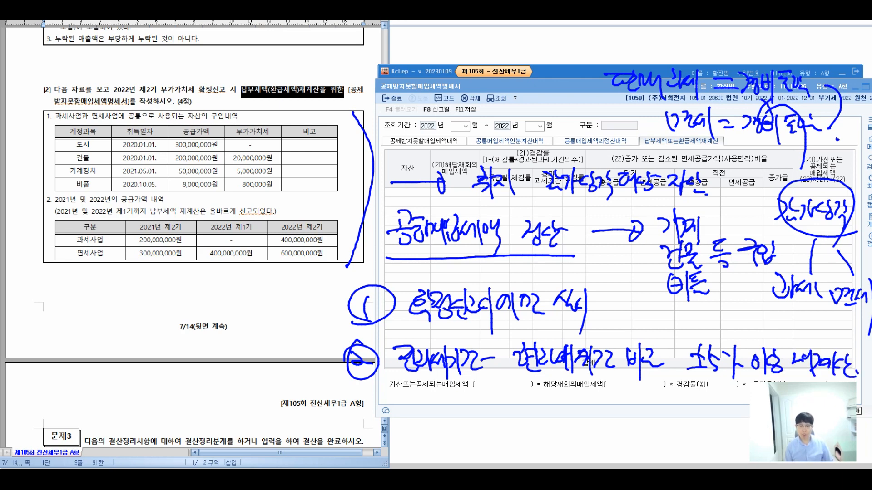
Step: Handwrite point ③ stating the recalculation's target (대상) assets
{"action": "left_click_drag", "start_coordinate": [354, 402], "coordinate": [364, 426]}
{"action": "left_click_drag", "start_coordinate": [398, 404], "coordinate": [404, 418]}
{"action": "left_click_drag", "start_coordinate": [405, 411], "coordinate": [425, 428]}
{"action": "left_click_drag", "start_coordinate": [422, 412], "coordinate": [437, 425]}
{"action": "mouse_move", "coordinate": [439, 408]}
{"action": "left_mouse_down"}
{"action": "mouse_move", "coordinate": [449, 420]}
{"action": "mouse_move", "coordinate": [469, 413]}
{"action": "left_mouse_up"}
{"action": "left_click_drag", "start_coordinate": [464, 421], "coordinate": [507, 409]}
{"action": "mouse_move", "coordinate": [486, 413]}
{"action": "left_mouse_down"}
{"action": "mouse_move", "coordinate": [509, 419]}
{"action": "mouse_move", "coordinate": [504, 434]}
{"action": "left_mouse_up"}
{"action": "left_click_drag", "start_coordinate": [504, 406], "coordinate": [518, 427]}
{"action": "left_click_drag", "start_coordinate": [500, 406], "coordinate": [531, 430]}
{"action": "left_click_drag", "start_coordinate": [528, 408], "coordinate": [546, 430]}
{"action": "left_click_drag", "start_coordinate": [546, 410], "coordinate": [565, 421]}
{"action": "mouse_move", "coordinate": [558, 420]}
{"action": "left_mouse_down"}
{"action": "mouse_move", "coordinate": [566, 424]}
{"action": "mouse_move", "coordinate": [575, 413]}
{"action": "left_mouse_up"}
{"action": "mouse_move", "coordinate": [578, 404]}
{"action": "left_mouse_down"}
{"action": "mouse_move", "coordinate": [590, 422]}
{"action": "mouse_move", "coordinate": [602, 412]}
{"action": "left_mouse_up"}
{"action": "mouse_move", "coordinate": [592, 412]}
{"action": "left_mouse_down"}
{"action": "mouse_move", "coordinate": [607, 427]}
{"action": "mouse_move", "coordinate": [653, 428]}
{"action": "left_mouse_up"}
{"action": "mouse_move", "coordinate": [649, 408]}
{"action": "left_mouse_down"}
{"action": "mouse_move", "coordinate": [663, 420]}
{"action": "mouse_move", "coordinate": [675, 414]}
{"action": "left_mouse_up"}
{"action": "left_click_drag", "start_coordinate": [673, 418], "coordinate": [668, 420]}
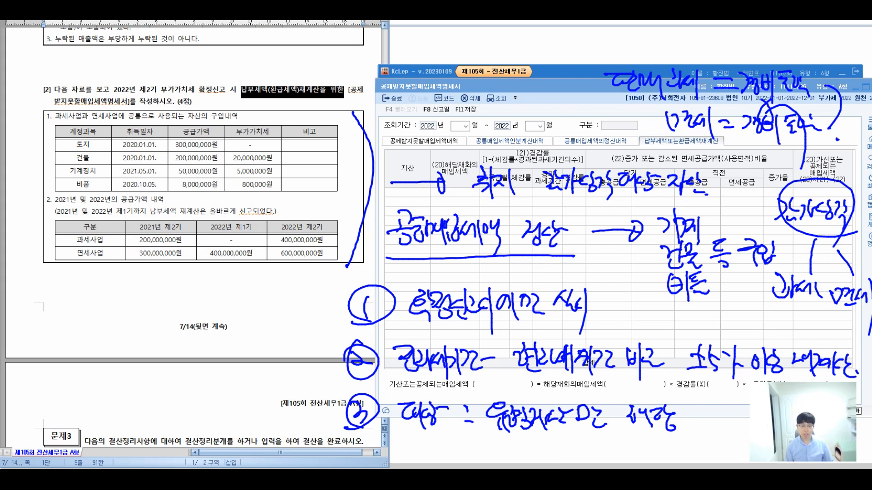
Step: Link point ② to handwritten notes on the under-5% exception, marking 전-현 with X and 전전-현 with O
{"action": "left_click_drag", "start_coordinate": [336, 354], "coordinate": [257, 299]}
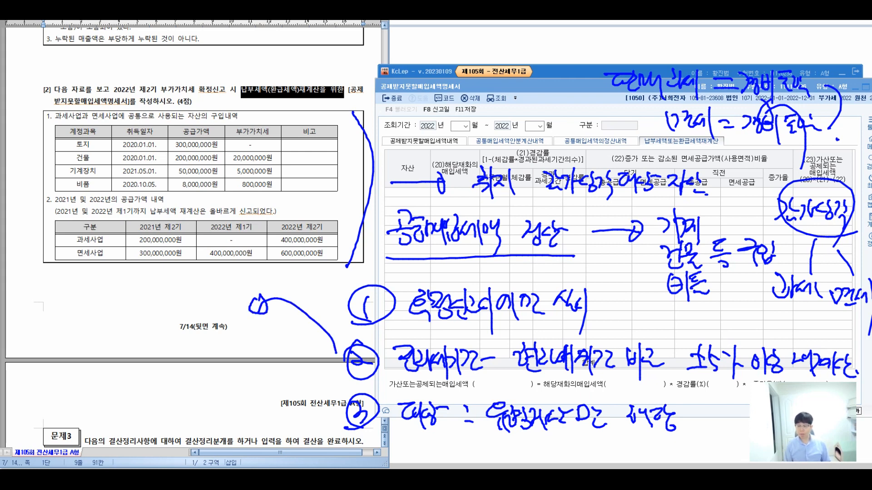
{"action": "mouse_move", "coordinate": [150, 273]}
{"action": "left_mouse_down"}
{"action": "mouse_move", "coordinate": [147, 303]}
{"action": "mouse_move", "coordinate": [162, 288]}
{"action": "left_mouse_up"}
{"action": "left_click_drag", "start_coordinate": [147, 302], "coordinate": [153, 310]}
{"action": "mouse_move", "coordinate": [165, 282]}
{"action": "left_mouse_down"}
{"action": "mouse_move", "coordinate": [165, 313]}
{"action": "mouse_move", "coordinate": [219, 302]}
{"action": "mouse_move", "coordinate": [233, 311]}
{"action": "mouse_move", "coordinate": [249, 295]}
{"action": "mouse_move", "coordinate": [279, 298]}
{"action": "left_mouse_up"}
{"action": "mouse_move", "coordinate": [281, 297]}
{"action": "left_mouse_down"}
{"action": "mouse_move", "coordinate": [293, 283]}
{"action": "mouse_move", "coordinate": [303, 299]}
{"action": "left_mouse_up"}
{"action": "mouse_move", "coordinate": [104, 330]}
{"action": "left_mouse_down"}
{"action": "mouse_move", "coordinate": [111, 348]}
{"action": "mouse_move", "coordinate": [121, 346]}
{"action": "left_mouse_up"}
{"action": "left_click_drag", "start_coordinate": [113, 338], "coordinate": [119, 338]}
{"action": "left_click_drag", "start_coordinate": [112, 346], "coordinate": [130, 352]}
{"action": "left_click_drag", "start_coordinate": [159, 327], "coordinate": [160, 341]}
{"action": "left_click_drag", "start_coordinate": [156, 334], "coordinate": [177, 347]}
{"action": "left_click_drag", "start_coordinate": [167, 350], "coordinate": [186, 354]}
{"action": "mouse_move", "coordinate": [213, 326]}
{"action": "left_mouse_down"}
{"action": "mouse_move", "coordinate": [202, 352]}
{"action": "mouse_move", "coordinate": [251, 348]}
{"action": "left_mouse_up"}
{"action": "left_click_drag", "start_coordinate": [216, 335], "coordinate": [230, 356]}
{"action": "left_click_drag", "start_coordinate": [84, 374], "coordinate": [93, 390]}
{"action": "mouse_move", "coordinate": [96, 377]}
{"action": "left_mouse_down"}
{"action": "mouse_move", "coordinate": [98, 398]}
{"action": "mouse_move", "coordinate": [109, 392]}
{"action": "left_mouse_up"}
{"action": "left_click_drag", "start_coordinate": [109, 380], "coordinate": [128, 396]}
{"action": "left_click_drag", "start_coordinate": [133, 387], "coordinate": [155, 392]}
{"action": "left_click_drag", "start_coordinate": [154, 380], "coordinate": [169, 389]}
{"action": "left_click_drag", "start_coordinate": [164, 390], "coordinate": [205, 388]}
{"action": "mouse_move", "coordinate": [247, 374]}
{"action": "left_mouse_down"}
{"action": "mouse_move", "coordinate": [254, 396]}
{"action": "mouse_move", "coordinate": [225, 382]}
{"action": "mouse_move", "coordinate": [279, 391]}
{"action": "left_mouse_up"}
{"action": "left_click_drag", "start_coordinate": [276, 386], "coordinate": [284, 393]}
{"action": "left_click_drag", "start_coordinate": [290, 372], "coordinate": [291, 404]}
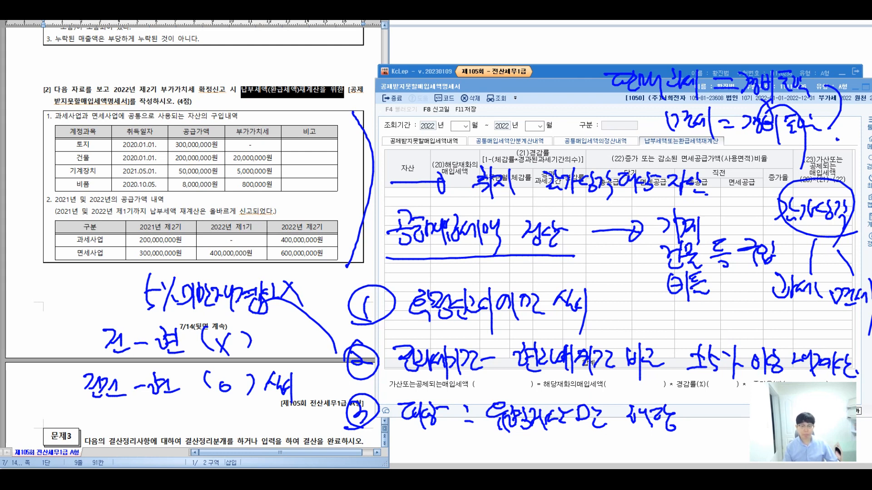
Step: Clear the handwriting, frame the shared asset table in red, tick 건물, 기계장치 and 비품, and strike out 토지
{"action": "key", "text": "Escape"}
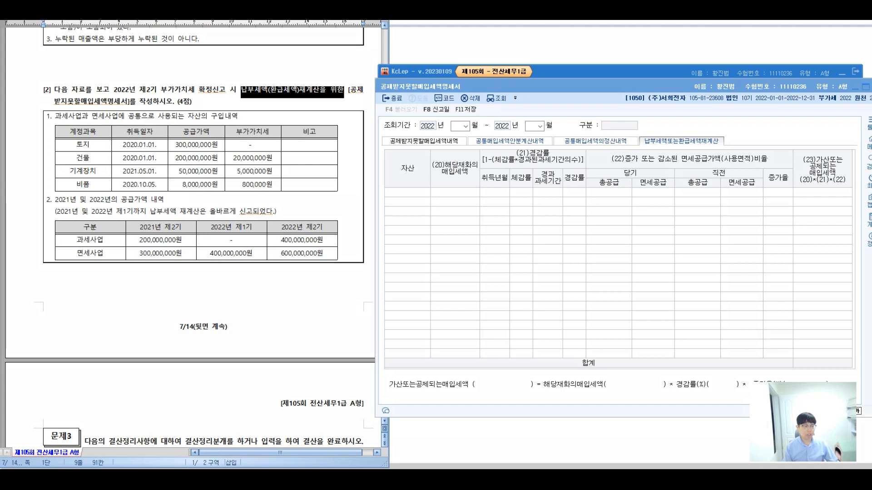
{"action": "left_click_drag", "start_coordinate": [43, 109], "coordinate": [340, 193]}
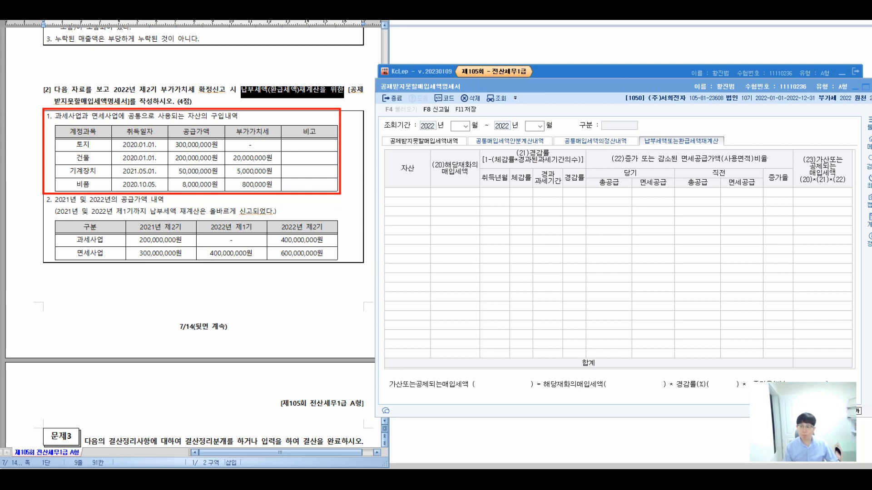
{"action": "mouse_move", "coordinate": [59, 151]}
{"action": "left_mouse_down"}
{"action": "mouse_move", "coordinate": [71, 149]}
{"action": "mouse_move", "coordinate": [61, 171]}
{"action": "mouse_move", "coordinate": [67, 166]}
{"action": "mouse_move", "coordinate": [69, 179]}
{"action": "left_mouse_up"}
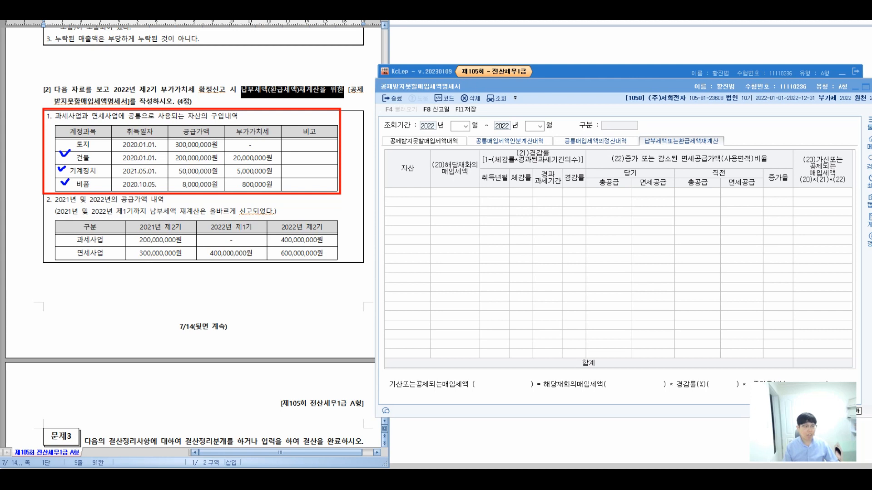
{"action": "left_click_drag", "start_coordinate": [76, 142], "coordinate": [220, 144]}
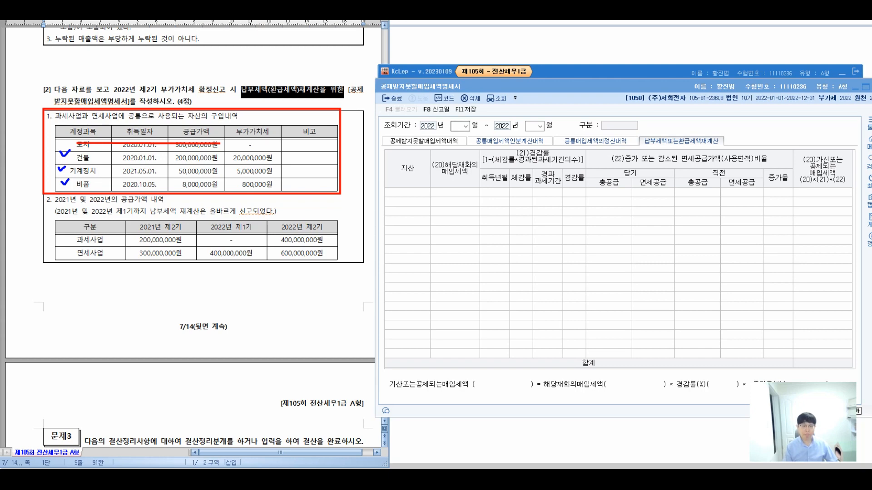
Step: Set the form's 조회기간 to October through December 2022
{"action": "left_click_drag", "start_coordinate": [497, 86], "coordinate": [489, 83]}
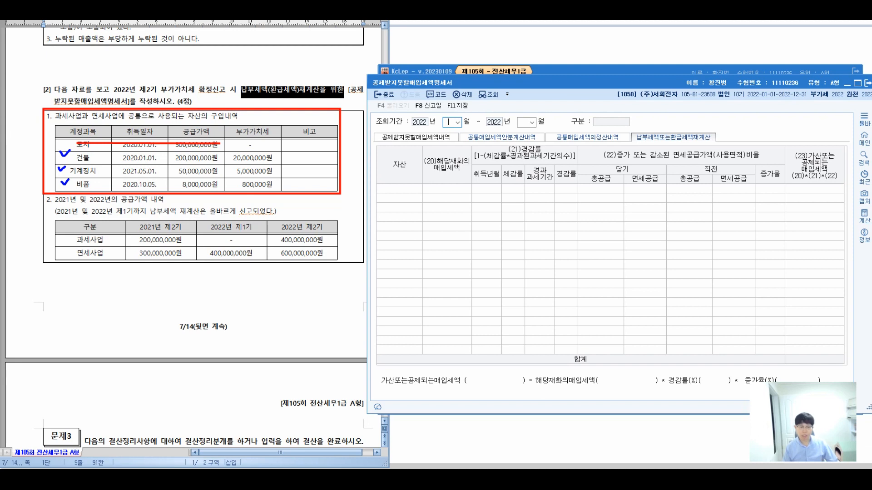
{"action": "type", "text": "10"}
{"action": "key", "text": "Return"}
{"action": "key", "text": "Return"}
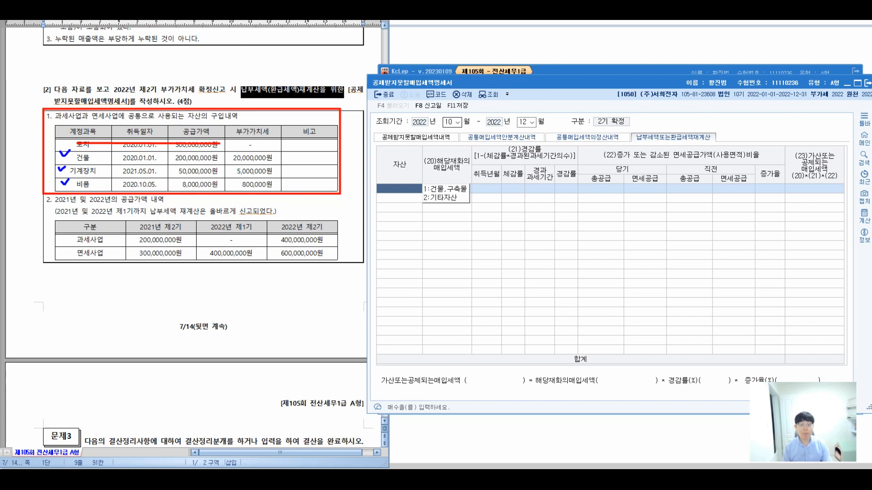
Step: Add a 건물,구축물 asset row to the recalculation table and decline loading the voucher data
{"action": "type", "text": "1"}
{"action": "key", "text": "Return"}
{"action": "key", "text": "Right"}
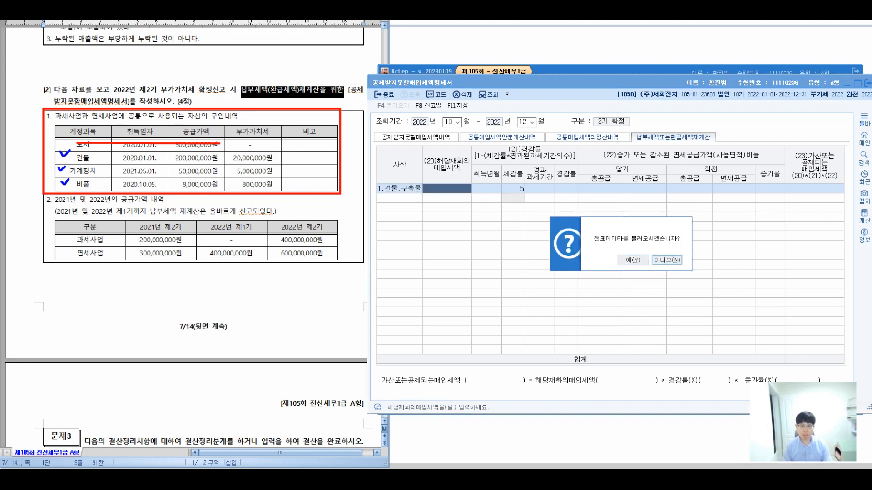
{"action": "key", "text": "Return"}
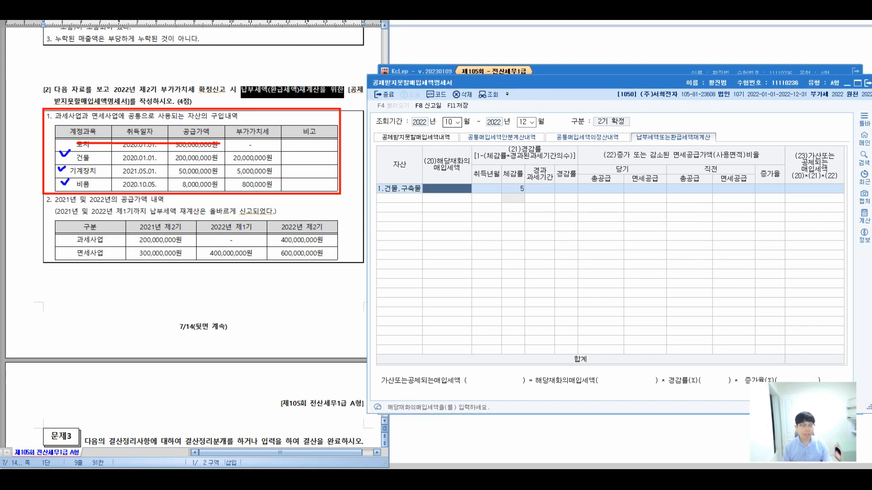
Step: Set the building row's 매입세액 to 20,000,000 and 취득년월 to 2020-01, accepting the calculated elapsed tax periods
{"action": "type", "text": "20000000"}
{"action": "key", "text": "Return"}
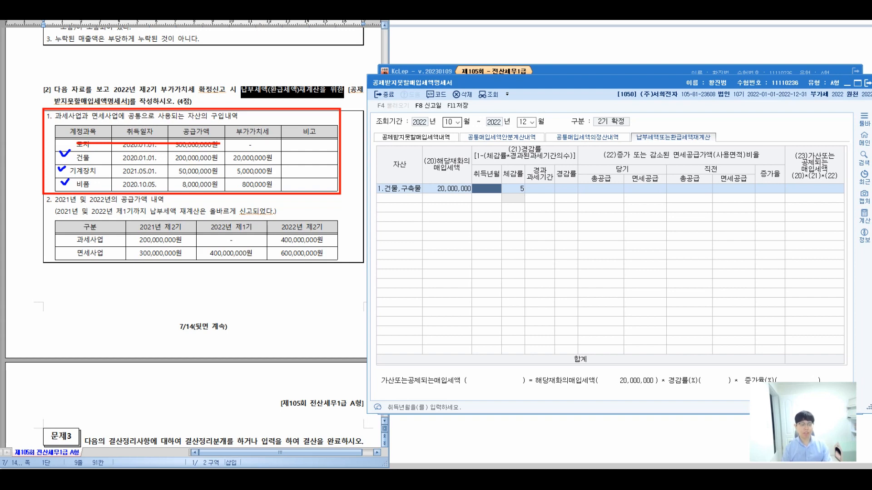
{"action": "type", "text": "202001"}
{"action": "key", "text": "Return"}
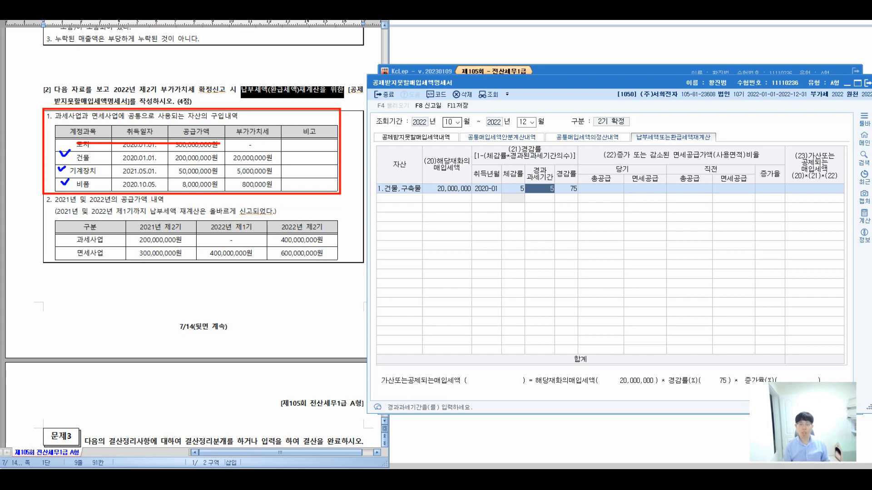
{"action": "key", "text": "Return"}
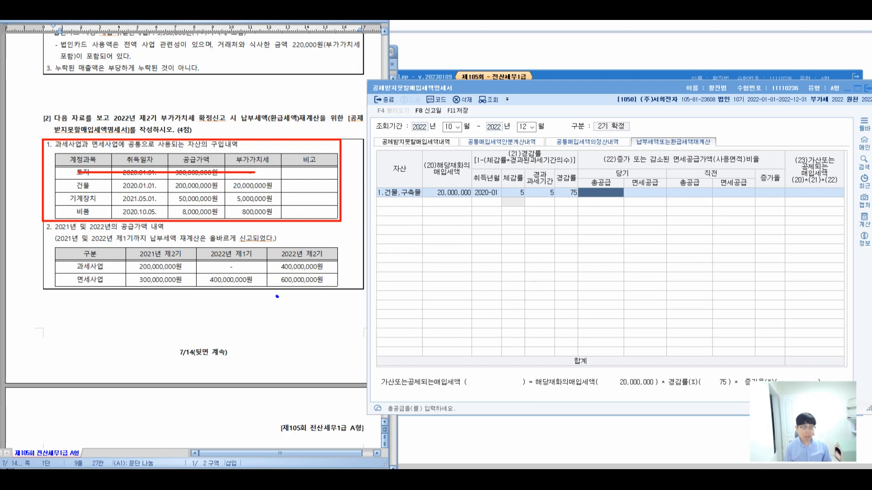
Step: Bracket the area below the 2022년 제1기 supply column and handwrite ±5% beside it
{"action": "left_click_drag", "start_coordinate": [231, 304], "coordinate": [297, 307]}
{"action": "left_click_drag", "start_coordinate": [287, 306], "coordinate": [304, 312]}
{"action": "left_click_drag", "start_coordinate": [307, 298], "coordinate": [309, 313]}
{"action": "mouse_move", "coordinate": [308, 302]}
{"action": "left_mouse_down"}
{"action": "mouse_move", "coordinate": [320, 300]}
{"action": "mouse_move", "coordinate": [319, 315]}
{"action": "left_mouse_up"}
{"action": "left_click_drag", "start_coordinate": [325, 312], "coordinate": [329, 313]}
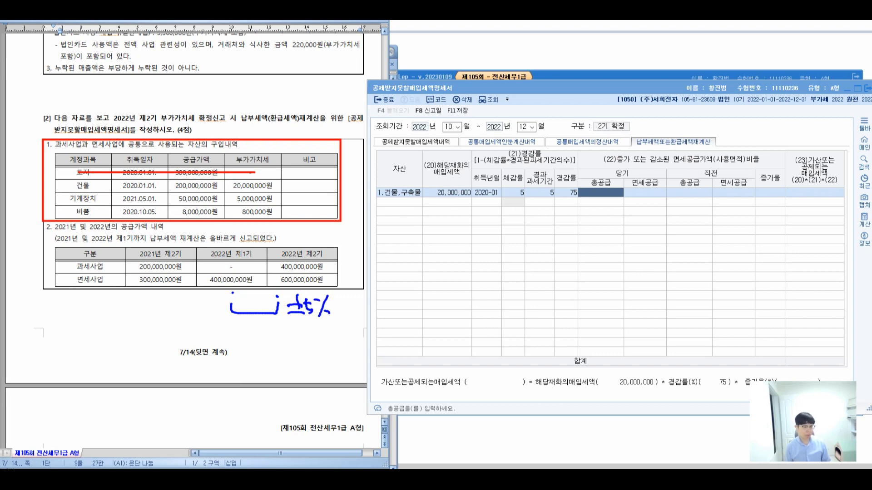
Step: Bracket the area below the 2021년 제2기 supply column, handwrite ±5%, and label it with a circled 1
{"action": "mouse_move", "coordinate": [151, 295]}
{"action": "left_mouse_down"}
{"action": "mouse_move", "coordinate": [205, 305]}
{"action": "mouse_move", "coordinate": [213, 291]}
{"action": "left_mouse_up"}
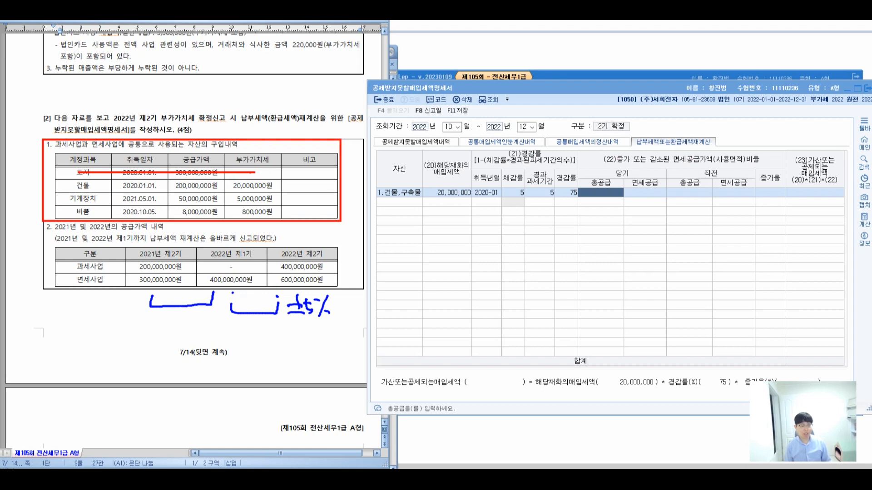
{"action": "mouse_move", "coordinate": [165, 303]}
{"action": "left_mouse_down"}
{"action": "mouse_move", "coordinate": [165, 323]}
{"action": "mouse_move", "coordinate": [170, 312]}
{"action": "left_mouse_up"}
{"action": "left_click_drag", "start_coordinate": [155, 324], "coordinate": [166, 321]}
{"action": "left_click_drag", "start_coordinate": [170, 311], "coordinate": [169, 321]}
{"action": "mouse_move", "coordinate": [170, 313]}
{"action": "left_mouse_down"}
{"action": "mouse_move", "coordinate": [183, 311]}
{"action": "mouse_move", "coordinate": [182, 323]}
{"action": "left_mouse_up"}
{"action": "left_click_drag", "start_coordinate": [186, 318], "coordinate": [191, 324]}
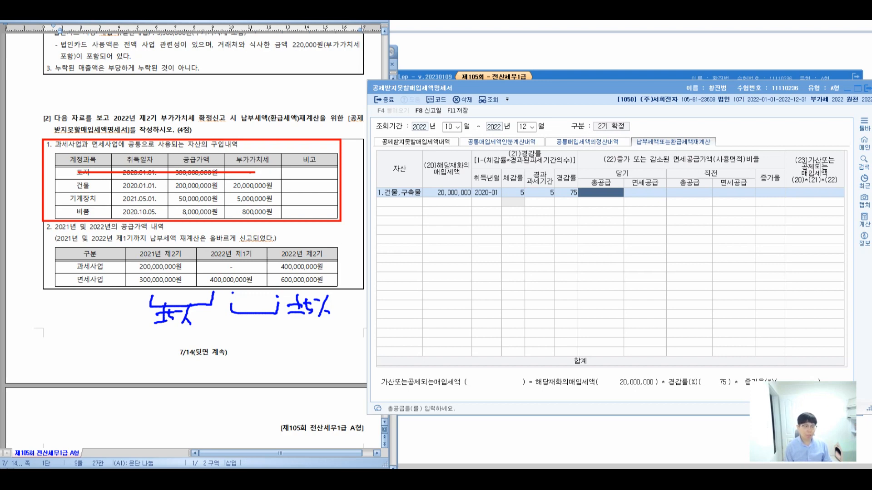
{"action": "left_click_drag", "start_coordinate": [125, 294], "coordinate": [119, 315]}
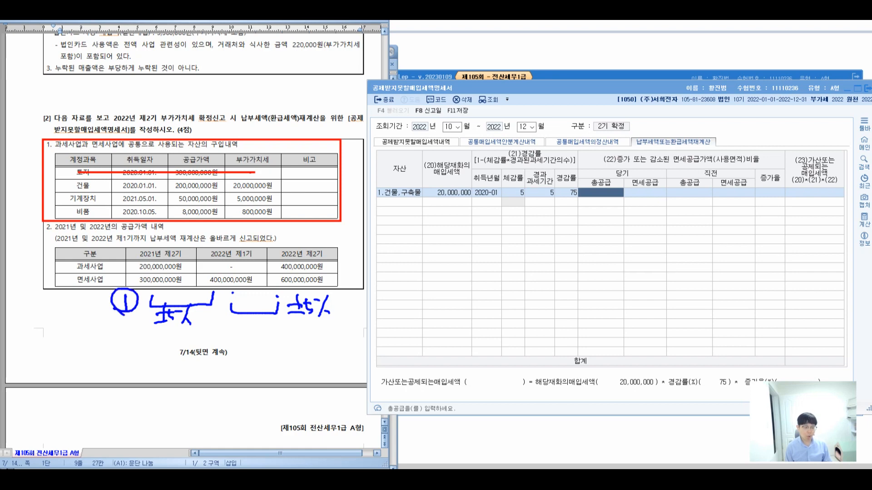
Step: Tick the 2021년 제2기 and 2022년 제1기 columns and handwrite 과세X, 면세100%, 60%, and 40% with a circled 재계산OK below
{"action": "left_click_drag", "start_coordinate": [159, 239], "coordinate": [242, 245]}
{"action": "mouse_move", "coordinate": [210, 335]}
{"action": "left_mouse_down"}
{"action": "mouse_move", "coordinate": [217, 357]}
{"action": "mouse_move", "coordinate": [231, 347]}
{"action": "mouse_move", "coordinate": [249, 355]}
{"action": "mouse_move", "coordinate": [222, 371]}
{"action": "mouse_move", "coordinate": [224, 387]}
{"action": "mouse_move", "coordinate": [266, 377]}
{"action": "mouse_move", "coordinate": [278, 387]}
{"action": "left_mouse_up"}
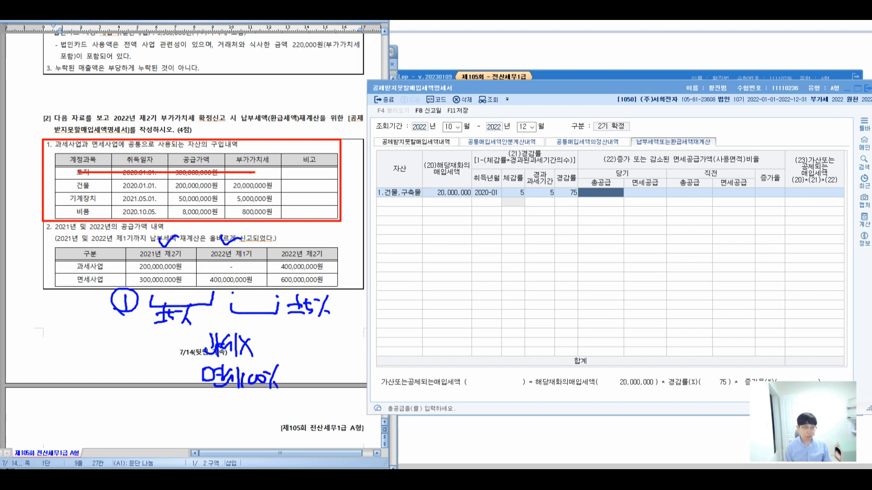
{"action": "mouse_move", "coordinate": [123, 258]}
{"action": "left_mouse_down"}
{"action": "mouse_move", "coordinate": [119, 278]}
{"action": "mouse_move", "coordinate": [76, 299]}
{"action": "mouse_move", "coordinate": [56, 350]}
{"action": "mouse_move", "coordinate": [73, 355]}
{"action": "mouse_move", "coordinate": [47, 380]}
{"action": "mouse_move", "coordinate": [80, 376]}
{"action": "mouse_move", "coordinate": [92, 365]}
{"action": "mouse_move", "coordinate": [101, 384]}
{"action": "mouse_move", "coordinate": [87, 404]}
{"action": "mouse_move", "coordinate": [113, 389]}
{"action": "mouse_move", "coordinate": [119, 407]}
{"action": "left_mouse_up"}
{"action": "mouse_move", "coordinate": [119, 398]}
{"action": "left_mouse_down"}
{"action": "mouse_move", "coordinate": [141, 417]}
{"action": "mouse_move", "coordinate": [229, 399]}
{"action": "mouse_move", "coordinate": [280, 424]}
{"action": "mouse_move", "coordinate": [298, 416]}
{"action": "mouse_move", "coordinate": [330, 427]}
{"action": "mouse_move", "coordinate": [356, 411]}
{"action": "mouse_move", "coordinate": [375, 425]}
{"action": "left_mouse_up"}
{"action": "mouse_move", "coordinate": [300, 429]}
{"action": "left_mouse_down"}
{"action": "mouse_move", "coordinate": [376, 433]}
{"action": "mouse_move", "coordinate": [291, 387]}
{"action": "mouse_move", "coordinate": [295, 427]}
{"action": "left_mouse_up"}
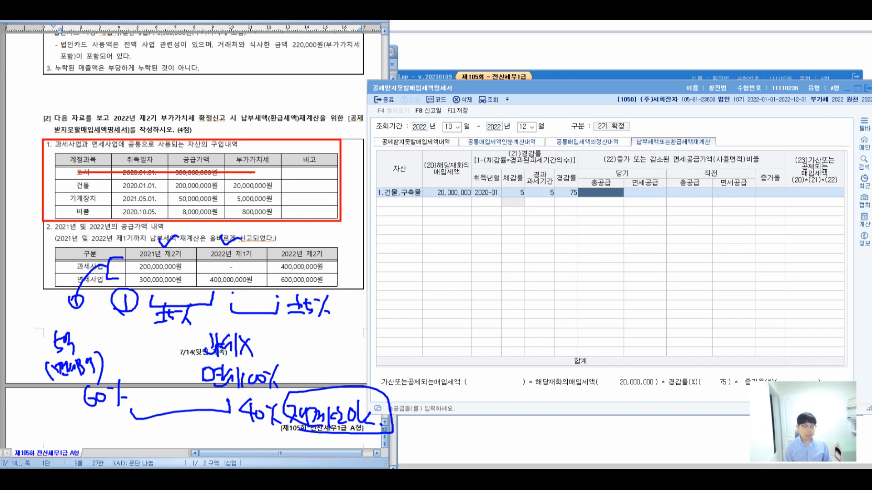
Step: Link the 2022년 제1기 and 제2기 columns with an arc, annotate it 재계산OK, and handwrite 2022 2기 and 2022 1기 underneath
{"action": "mouse_move", "coordinate": [247, 241]}
{"action": "left_mouse_down"}
{"action": "mouse_move", "coordinate": [251, 227]}
{"action": "mouse_move", "coordinate": [291, 216]}
{"action": "mouse_move", "coordinate": [303, 247]}
{"action": "mouse_move", "coordinate": [372, 233]}
{"action": "mouse_move", "coordinate": [393, 249]}
{"action": "mouse_move", "coordinate": [433, 253]}
{"action": "mouse_move", "coordinate": [462, 228]}
{"action": "mouse_move", "coordinate": [483, 257]}
{"action": "left_mouse_up"}
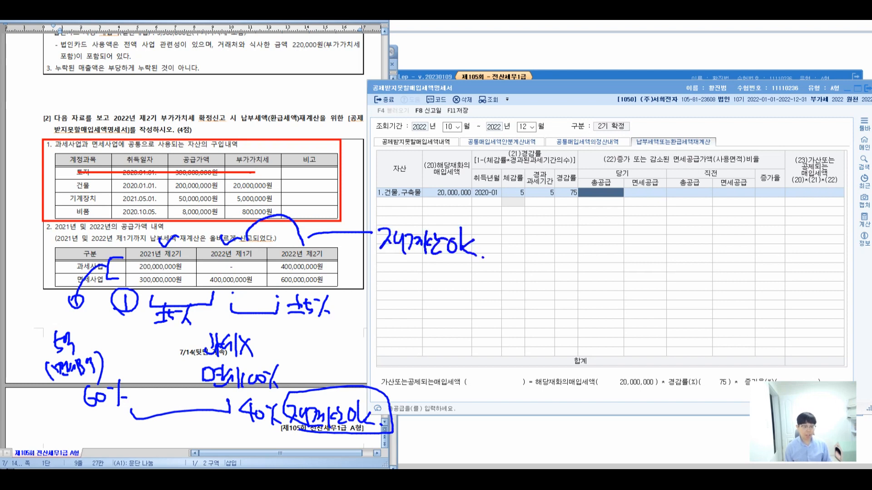
{"action": "mouse_move", "coordinate": [384, 278]}
{"action": "left_mouse_down"}
{"action": "mouse_move", "coordinate": [386, 290]}
{"action": "mouse_move", "coordinate": [399, 291]}
{"action": "left_mouse_up"}
{"action": "mouse_move", "coordinate": [406, 278]}
{"action": "left_mouse_down"}
{"action": "mouse_move", "coordinate": [428, 293]}
{"action": "mouse_move", "coordinate": [457, 294]}
{"action": "mouse_move", "coordinate": [464, 310]}
{"action": "left_mouse_up"}
{"action": "mouse_move", "coordinate": [385, 310]}
{"action": "left_mouse_down"}
{"action": "mouse_move", "coordinate": [402, 321]}
{"action": "mouse_move", "coordinate": [437, 319]}
{"action": "left_mouse_up"}
{"action": "left_click_drag", "start_coordinate": [445, 304], "coordinate": [447, 327]}
{"action": "left_click_drag", "start_coordinate": [449, 311], "coordinate": [470, 335]}
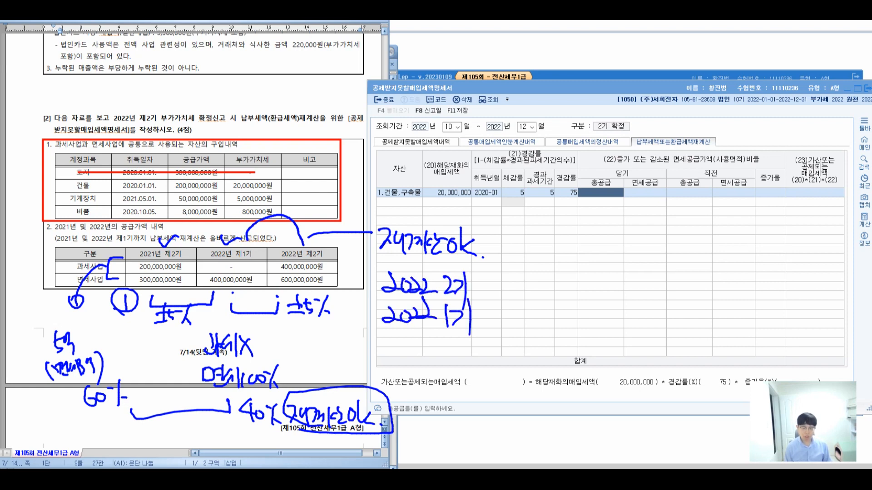
Step: Handwrite 2022 1기 and 2021 2기 with an arrow leading to them, bracketed and annotated ±5%↑ and (재계산 실시 OK)
{"action": "left_click_drag", "start_coordinate": [513, 293], "coordinate": [556, 293]}
{"action": "left_click_drag", "start_coordinate": [551, 282], "coordinate": [551, 307]}
{"action": "mouse_move", "coordinate": [611, 245]}
{"action": "left_mouse_down"}
{"action": "mouse_move", "coordinate": [626, 265]}
{"action": "mouse_move", "coordinate": [628, 253]}
{"action": "left_mouse_up"}
{"action": "left_click_drag", "start_coordinate": [635, 250], "coordinate": [665, 272]}
{"action": "left_click_drag", "start_coordinate": [669, 254], "coordinate": [682, 282]}
{"action": "left_click_drag", "start_coordinate": [605, 291], "coordinate": [625, 299]}
{"action": "left_click_drag", "start_coordinate": [638, 302], "coordinate": [647, 302]}
{"action": "mouse_move", "coordinate": [653, 283]}
{"action": "left_mouse_down"}
{"action": "mouse_move", "coordinate": [655, 310]}
{"action": "mouse_move", "coordinate": [672, 301]}
{"action": "left_mouse_up"}
{"action": "left_click_drag", "start_coordinate": [671, 291], "coordinate": [688, 309]}
{"action": "mouse_move", "coordinate": [701, 257]}
{"action": "left_mouse_down"}
{"action": "mouse_move", "coordinate": [721, 278]}
{"action": "mouse_move", "coordinate": [710, 288]}
{"action": "left_mouse_up"}
{"action": "mouse_move", "coordinate": [739, 256]}
{"action": "left_mouse_down"}
{"action": "mouse_move", "coordinate": [740, 280]}
{"action": "mouse_move", "coordinate": [749, 269]}
{"action": "left_mouse_up"}
{"action": "left_click_drag", "start_coordinate": [728, 280], "coordinate": [750, 280]}
{"action": "mouse_move", "coordinate": [753, 262]}
{"action": "left_mouse_down"}
{"action": "mouse_move", "coordinate": [752, 284]}
{"action": "mouse_move", "coordinate": [763, 269]}
{"action": "left_mouse_up"}
{"action": "mouse_move", "coordinate": [778, 259]}
{"action": "left_mouse_down"}
{"action": "mouse_move", "coordinate": [768, 289]}
{"action": "mouse_move", "coordinate": [783, 282]}
{"action": "left_mouse_up"}
{"action": "mouse_move", "coordinate": [804, 257]}
{"action": "left_mouse_down"}
{"action": "mouse_move", "coordinate": [803, 288]}
{"action": "mouse_move", "coordinate": [802, 273]}
{"action": "left_mouse_up"}
{"action": "mouse_move", "coordinate": [740, 298]}
{"action": "left_mouse_down"}
{"action": "mouse_move", "coordinate": [738, 327]}
{"action": "mouse_move", "coordinate": [791, 328]}
{"action": "mouse_move", "coordinate": [791, 319]}
{"action": "left_mouse_up"}
{"action": "left_click_drag", "start_coordinate": [797, 312], "coordinate": [806, 325]}
{"action": "mouse_move", "coordinate": [819, 305]}
{"action": "left_mouse_down"}
{"action": "mouse_move", "coordinate": [810, 317]}
{"action": "mouse_move", "coordinate": [827, 318]}
{"action": "left_mouse_up"}
{"action": "mouse_move", "coordinate": [820, 319]}
{"action": "left_mouse_down"}
{"action": "mouse_move", "coordinate": [828, 329]}
{"action": "mouse_move", "coordinate": [834, 317]}
{"action": "left_mouse_up"}
{"action": "mouse_move", "coordinate": [839, 300]}
{"action": "left_mouse_down"}
{"action": "mouse_move", "coordinate": [840, 333]}
{"action": "mouse_move", "coordinate": [846, 321]}
{"action": "left_mouse_up"}
{"action": "mouse_move", "coordinate": [857, 300]}
{"action": "left_mouse_down"}
{"action": "mouse_move", "coordinate": [854, 321]}
{"action": "mouse_move", "coordinate": [865, 323]}
{"action": "left_mouse_up"}
{"action": "left_click_drag", "start_coordinate": [868, 297], "coordinate": [843, 346]}
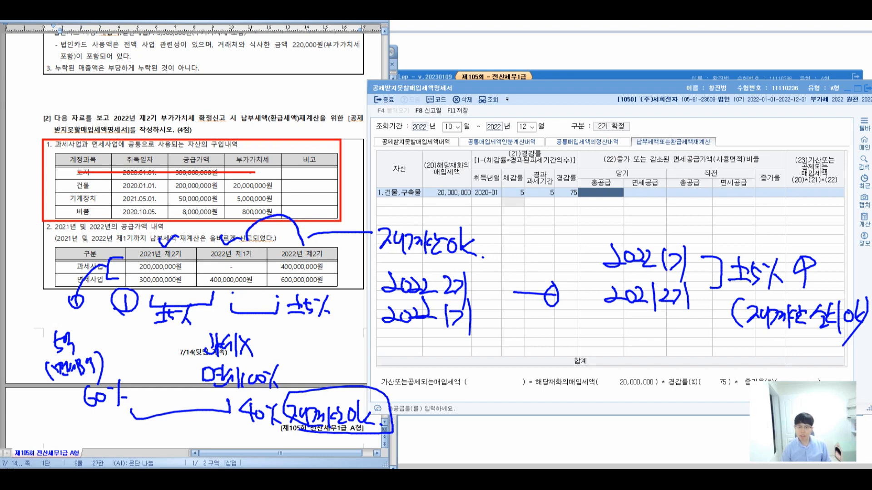
Step: Cross out the 2021년 제2기 column, box the two 2022 columns in red, and clear all the annotations
{"action": "mouse_move", "coordinate": [126, 297]}
{"action": "left_mouse_down"}
{"action": "mouse_move", "coordinate": [181, 236]}
{"action": "mouse_move", "coordinate": [173, 301]}
{"action": "left_mouse_up"}
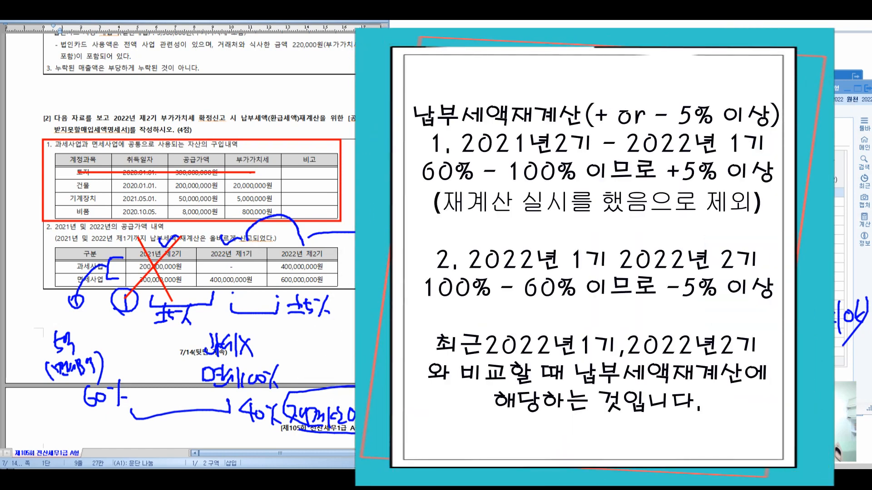
{"action": "left_click_drag", "start_coordinate": [195, 247], "coordinate": [337, 286]}
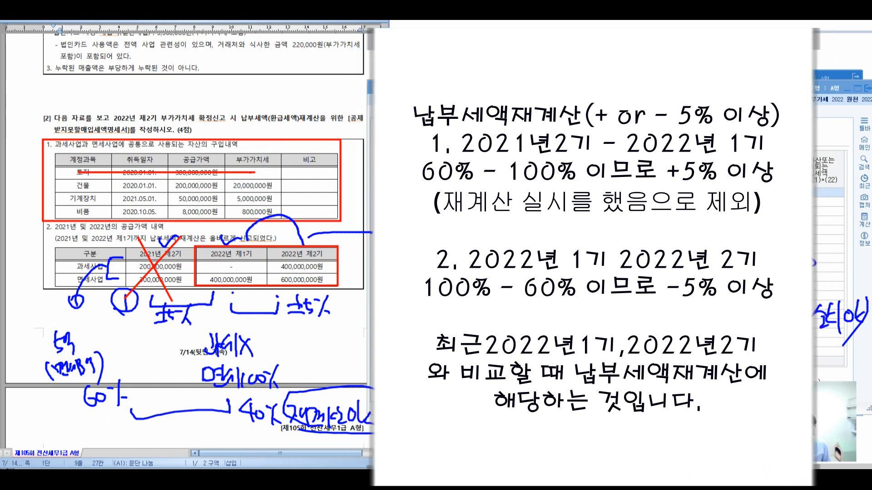
{"action": "key", "text": "Escape"}
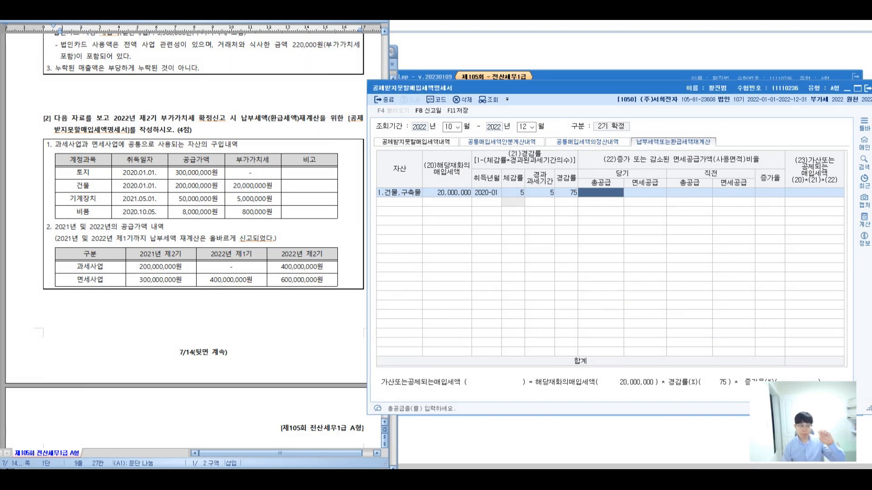
Step: Set the building row's 당기 총공급 to 1,000,000,000 and 면세공급 to 600,000,000, and both 직전 supplies to 400,000,000, accepting the calculated 증가율
{"action": "type", "text": "1000000000"}
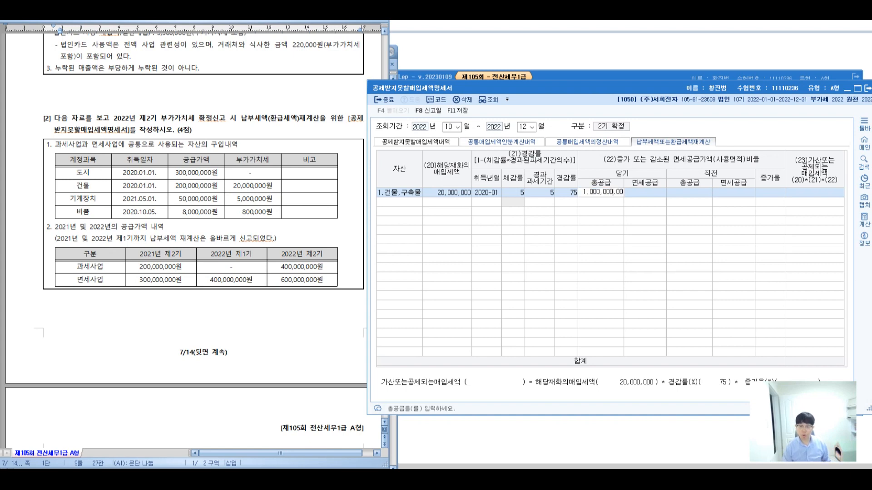
{"action": "key", "text": "Return"}
{"action": "type", "text": "600000000"}
{"action": "key", "text": "Return"}
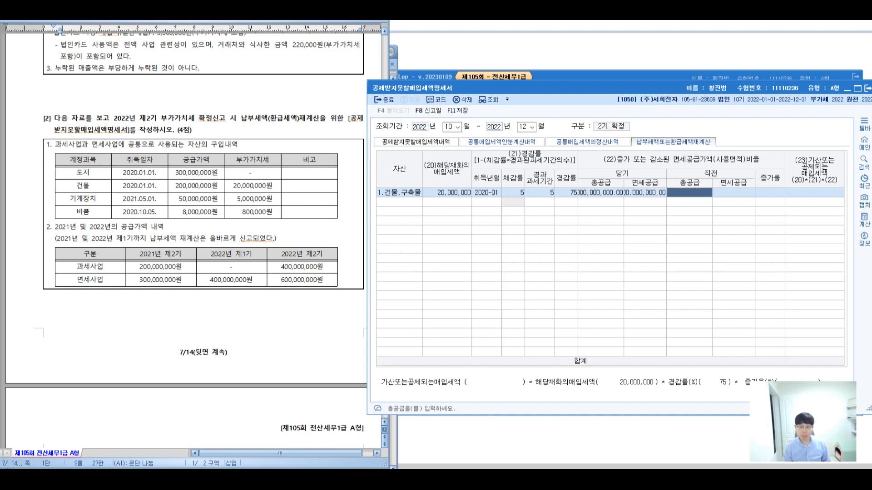
{"action": "type", "text": "400000000"}
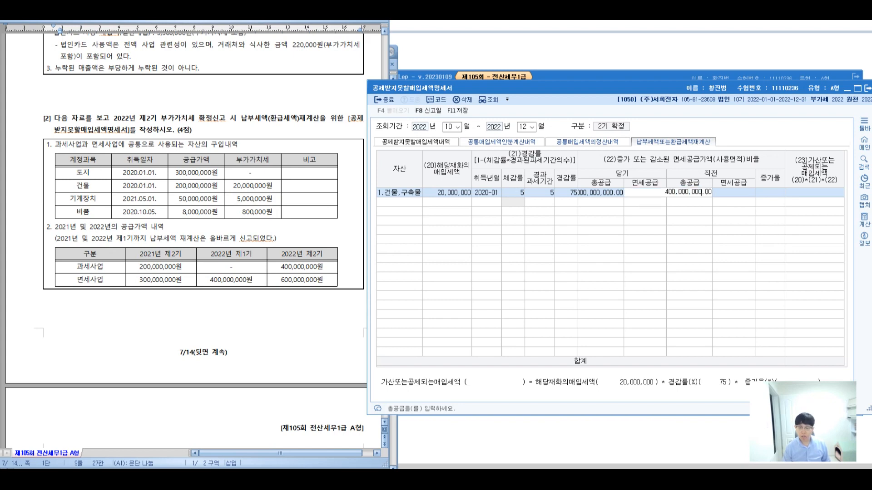
{"action": "key", "text": "Return"}
{"action": "type", "text": "400000000"}
{"action": "key", "text": "Return"}
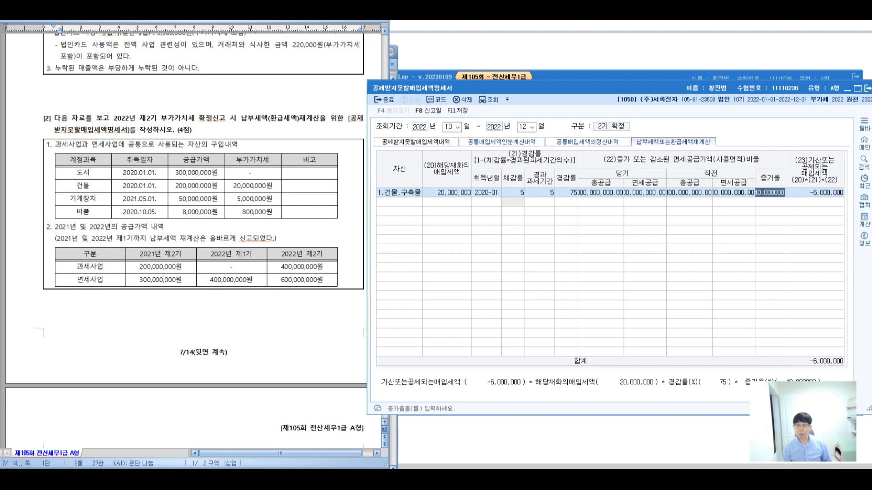
{"action": "key", "text": "Left"}
{"action": "key", "text": "Left"}
{"action": "key", "text": "Right"}
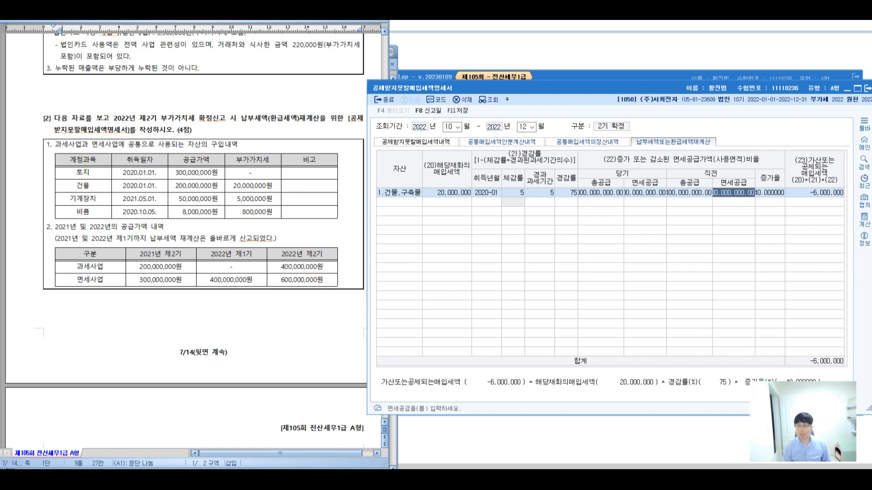
{"action": "key", "text": "Right"}
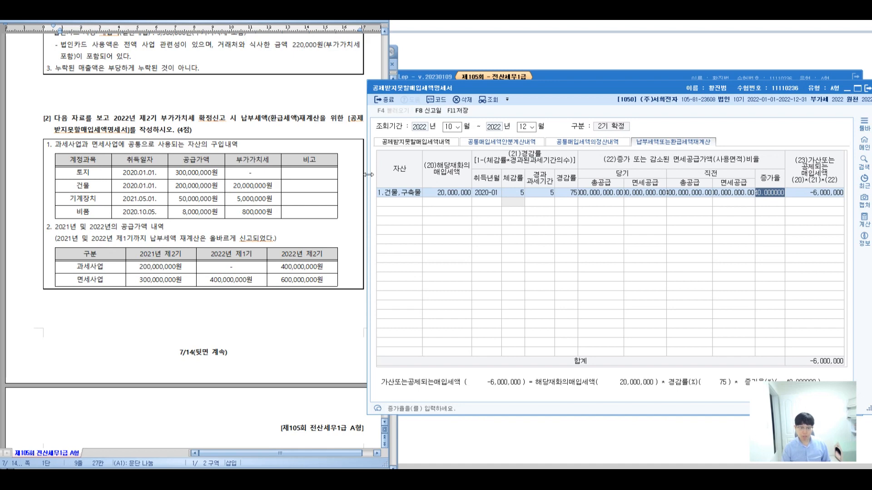
{"action": "key", "text": "Return"}
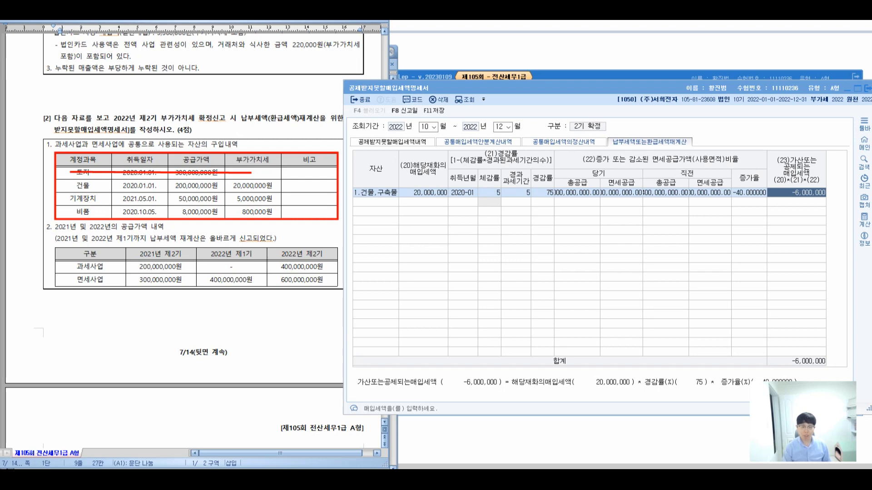
Step: Add a 기타자산 row for the 기계장치 below the building row and decline loading the voucher data
{"action": "left_click", "coordinate": [376, 202]}
{"action": "type", "text": "2.기타자산"}
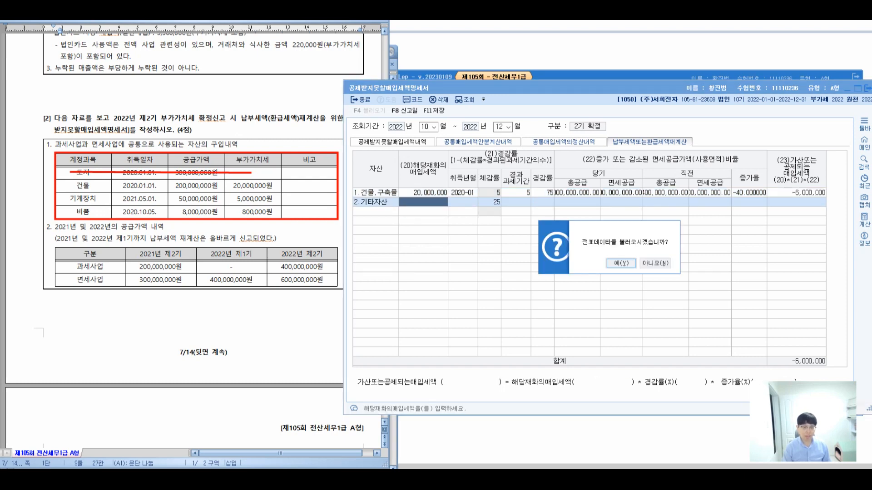
{"action": "left_click", "coordinate": [655, 263]}
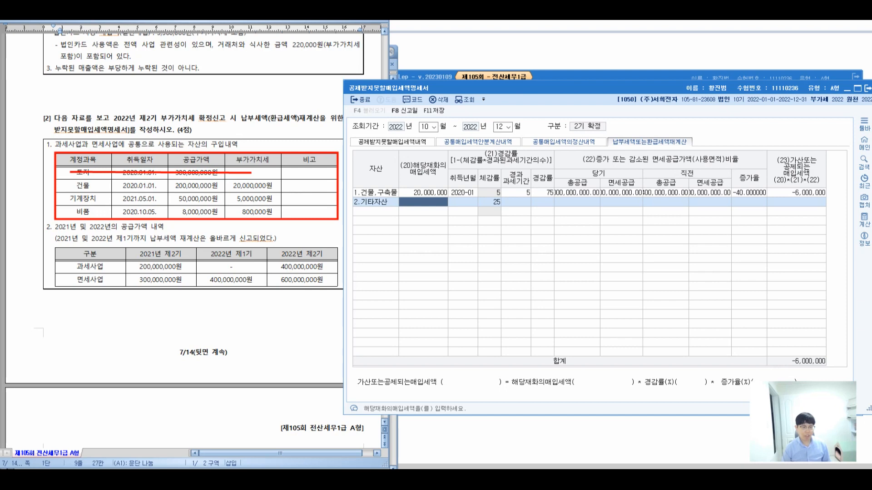
Step: Set the 기계장치 row's 매입세액 to 5,000,000 and 취득년월 to 2021-05, accepting the calculated elapsed tax periods and 경감률
{"action": "type", "text": "5000000"}
{"action": "key", "text": "Return"}
{"action": "type", "text": "202105"}
{"action": "key", "text": "Return"}
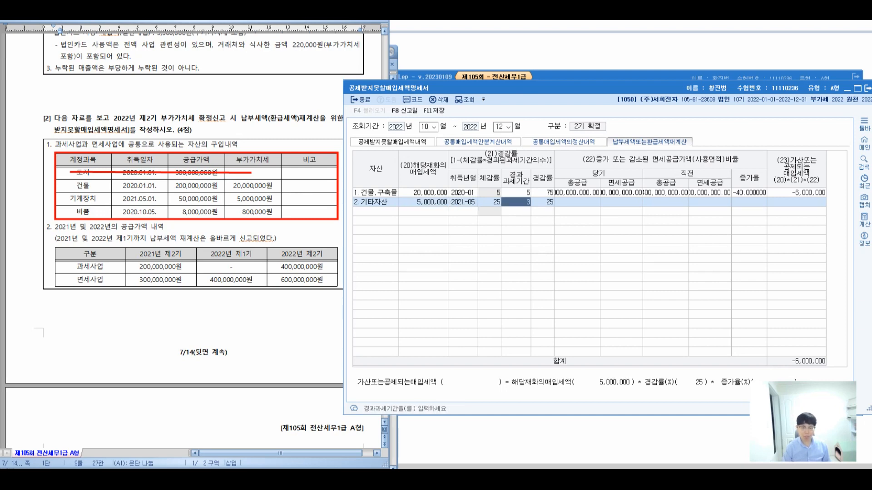
{"action": "key", "text": "Return"}
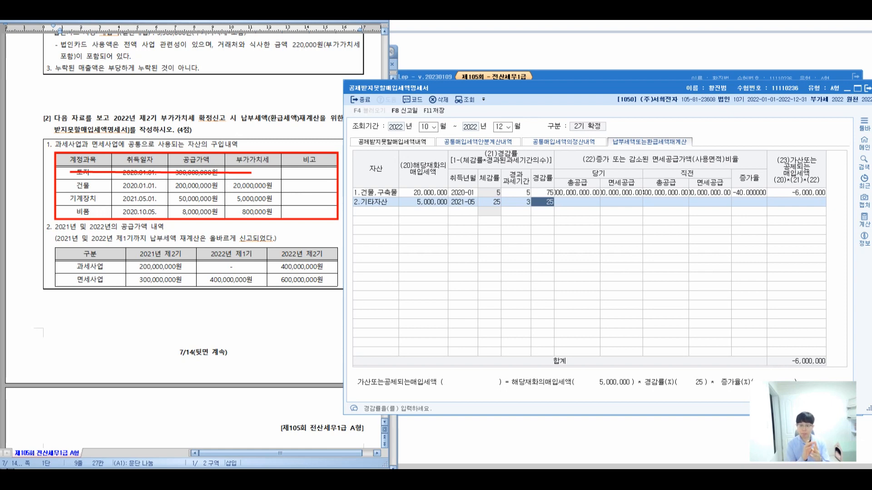
{"action": "key", "text": "Return"}
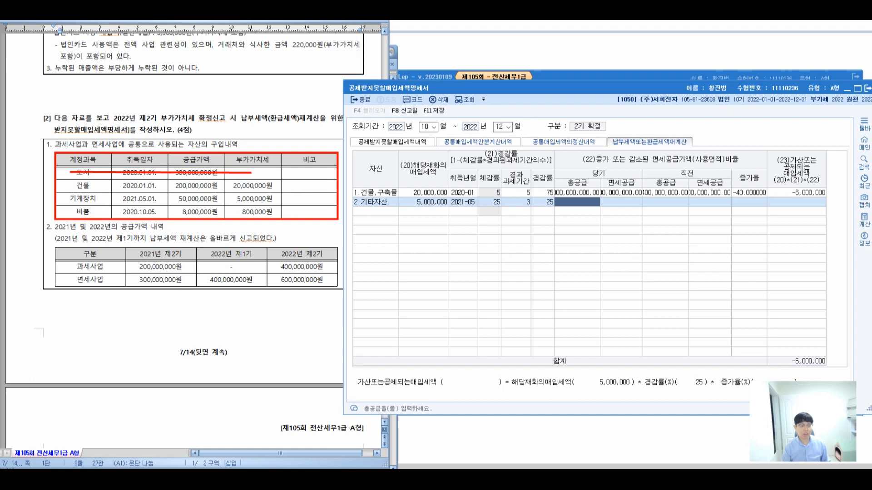
Step: Set the 기계장치 row's 당기 총공급 to 1,000,000,000 and 면세공급 to 600,000,000, and both 직전 supplies to 400,000,000
{"action": "type", "text": "1000000000"}
{"action": "key", "text": "Return"}
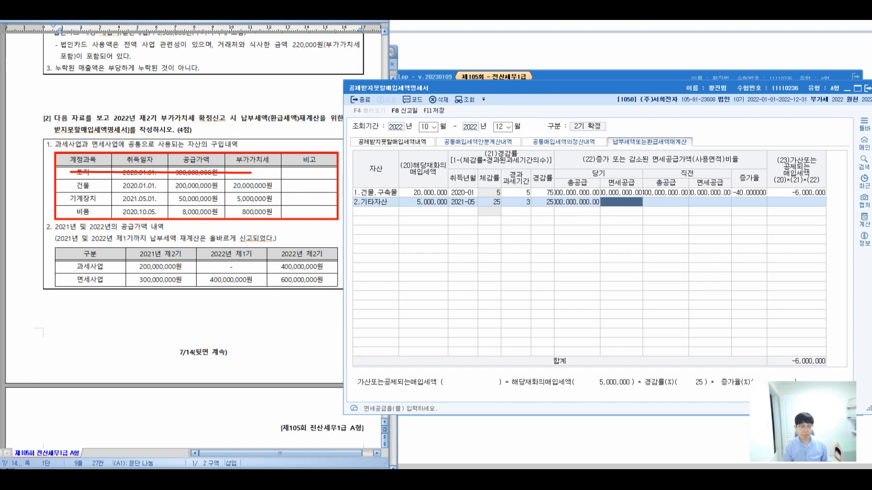
{"action": "type", "text": "600000000"}
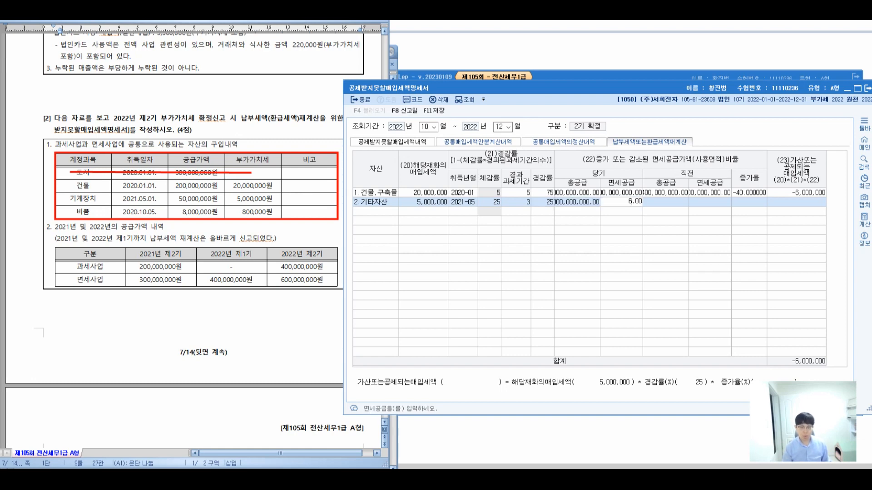
{"action": "key", "text": "Return"}
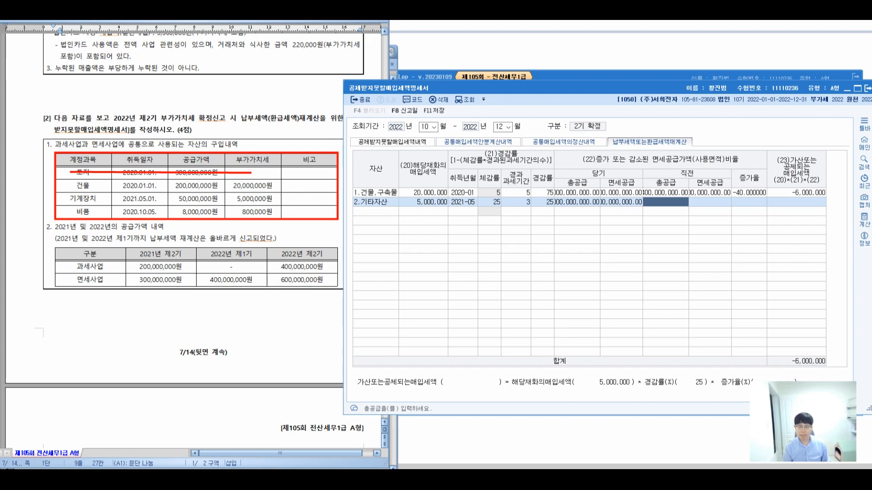
{"action": "type", "text": "400000000"}
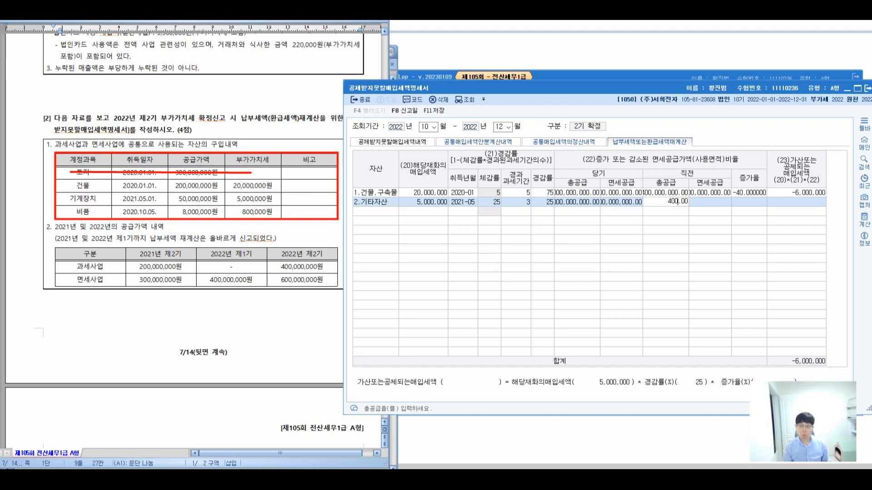
{"action": "key", "text": "Return"}
{"action": "type", "text": "400000000"}
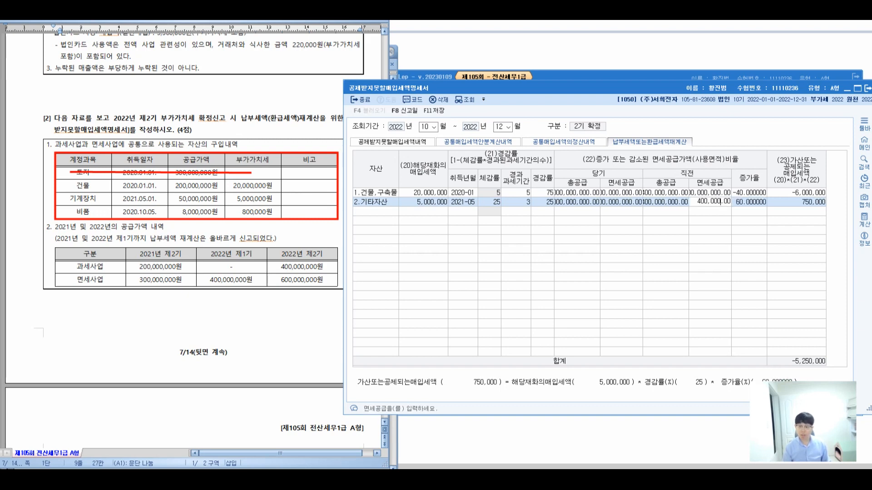
{"action": "key", "text": "Return"}
{"action": "key", "text": "Return"}
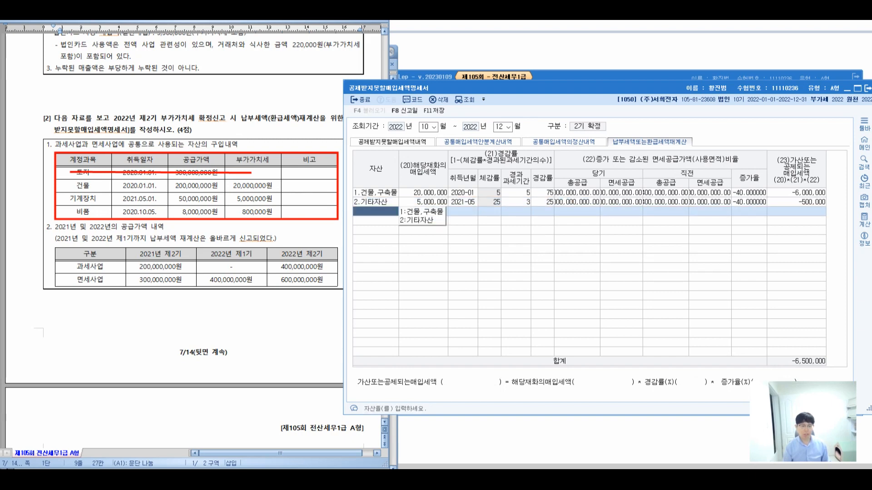
Step: Add another 기타자산 row for the 비품 and decline loading the voucher data
{"action": "type", "text": "2"}
{"action": "key", "text": "Return"}
{"action": "key", "text": "Right"}
{"action": "key", "text": "Return"}
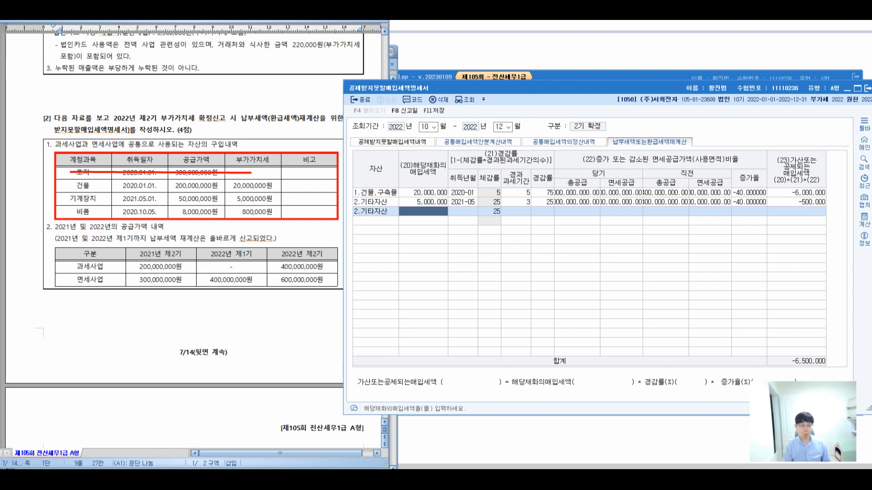
Step: Set the 비품 row's 매입세액 to 800,000 and 취득년월 to 2020-10, accepting the calculated elapsed tax periods
{"action": "type", "text": "800000000"}
{"action": "key", "text": "BackSpace"}
{"action": "key", "text": "BackSpace"}
{"action": "key", "text": "BackSpace"}
{"action": "key", "text": "Return"}
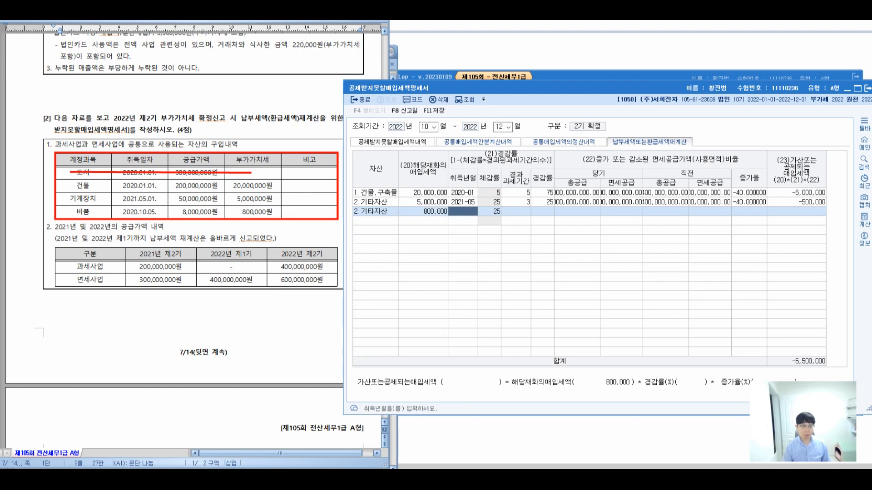
{"action": "type", "text": "202010"}
{"action": "key", "text": "Return"}
{"action": "key", "text": "Return"}
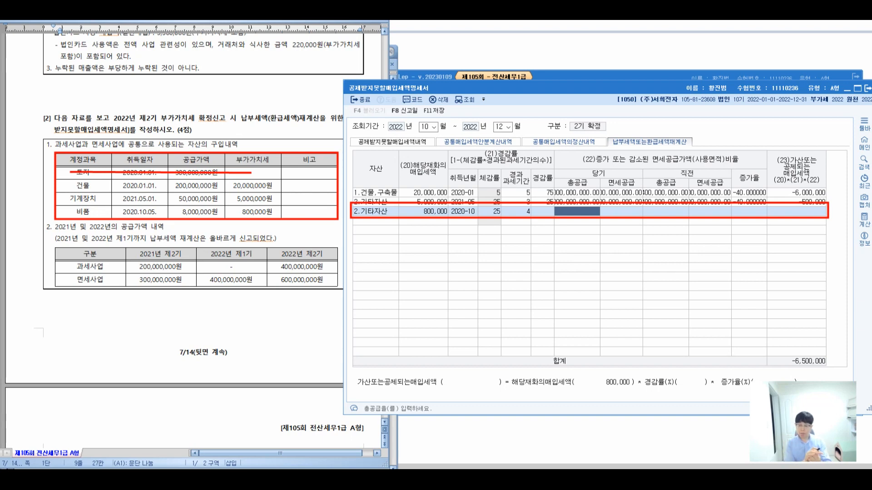
Step: Set the 비품 row's 당기 총공급 to 1,000,000,000 and 면세공급 to 600,000,000, and both 직전 supplies to 400,000,000
{"action": "type", "text": "1000000000"}
{"action": "key", "text": "Return"}
{"action": "type", "text": "600000000"}
{"action": "key", "text": "Return"}
{"action": "type", "text": "400000000"}
{"action": "key", "text": "Return"}
{"action": "type", "text": "400000000"}
{"action": "key", "text": "Return"}
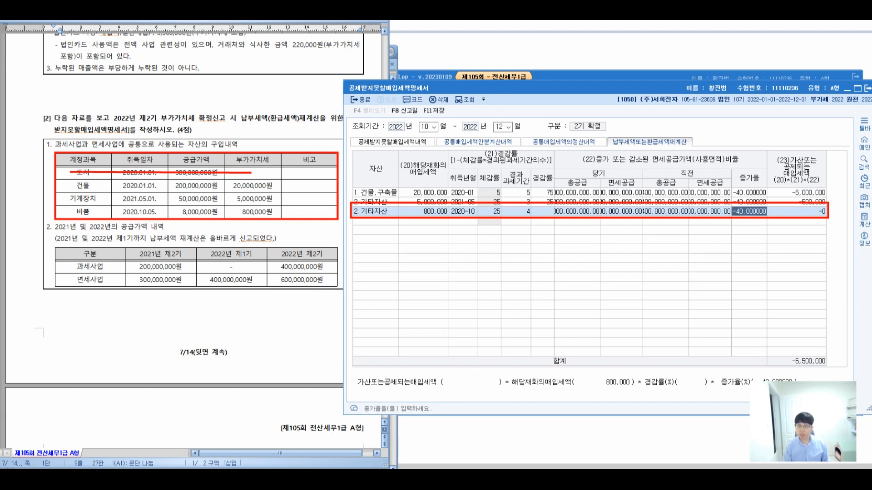
{"action": "key", "text": "Return"}
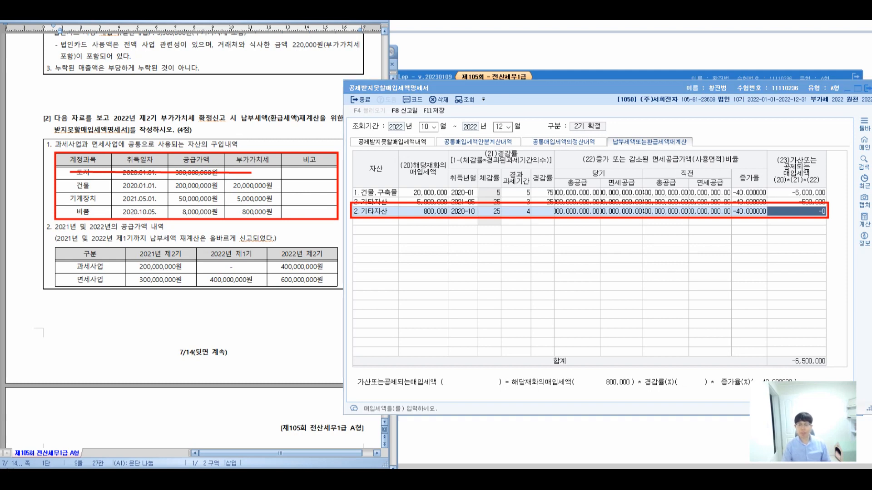
Step: Clear the red annotations and delete the 비품 row from the recalculation table, confirming the deletion
{"action": "key", "text": "Escape"}
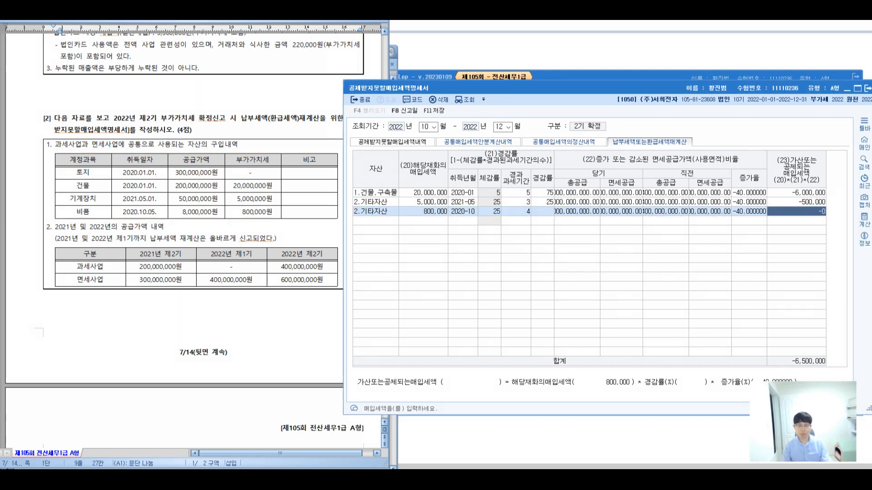
{"action": "left_click", "coordinate": [577, 212]}
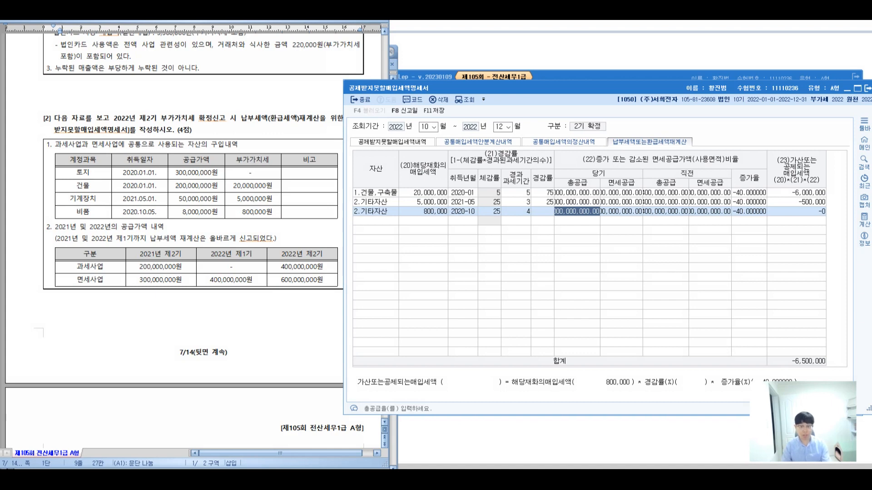
{"action": "key", "text": "F5"}
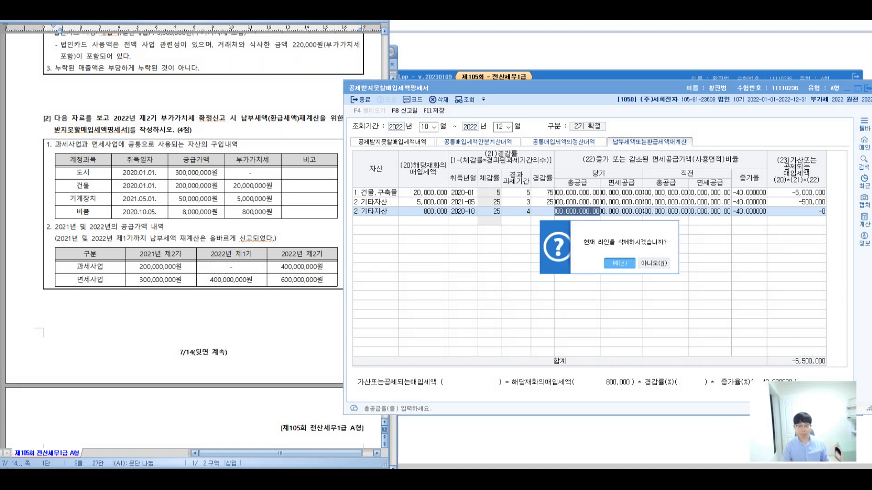
{"action": "key", "text": "Return"}
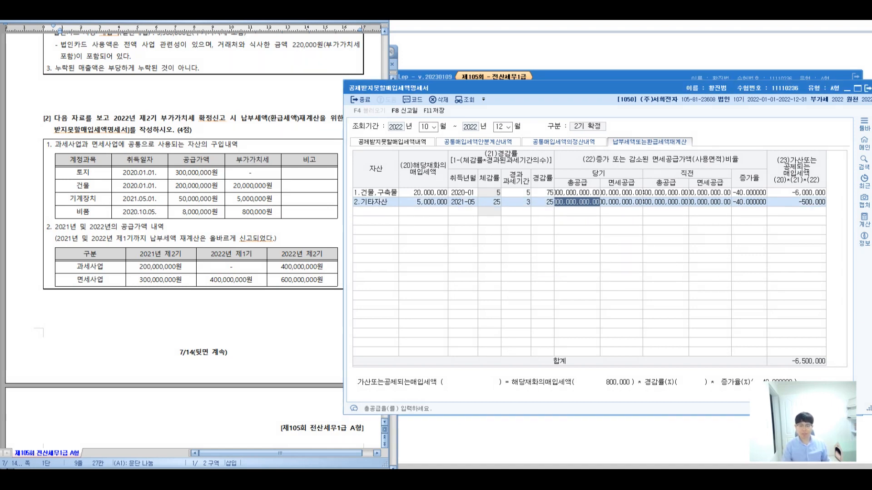
{"action": "key", "text": "Return"}
{"action": "key", "text": "Return"}
{"action": "key", "text": "Down"}
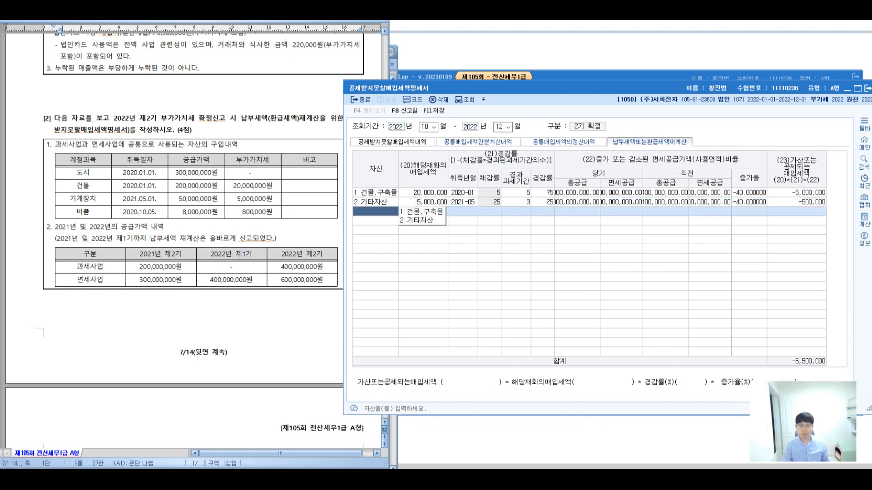
{"action": "left_click", "coordinate": [577, 202]}
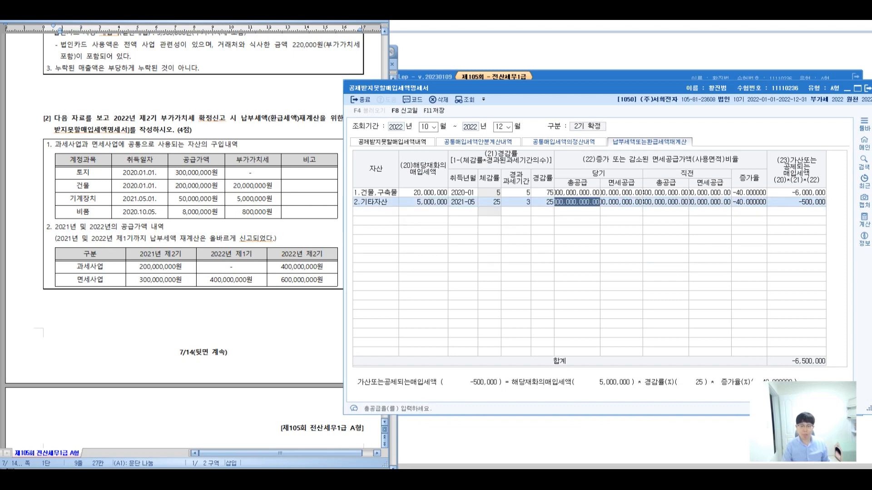